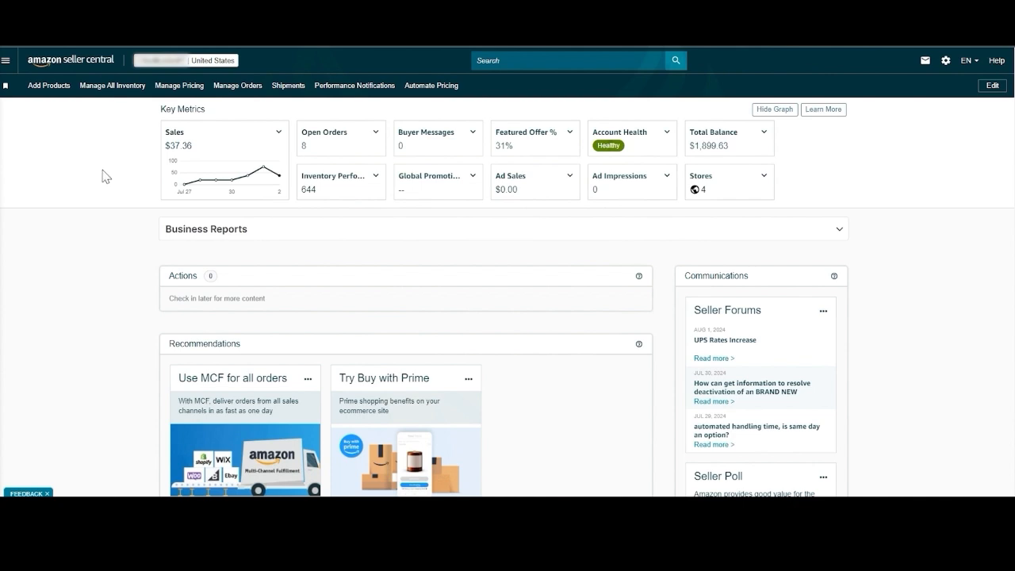
Open the Add Products page and search the catalog by keyword for ASIN B00BNQR8GE.
{"action": "left_click", "coordinate": [4, 68]}
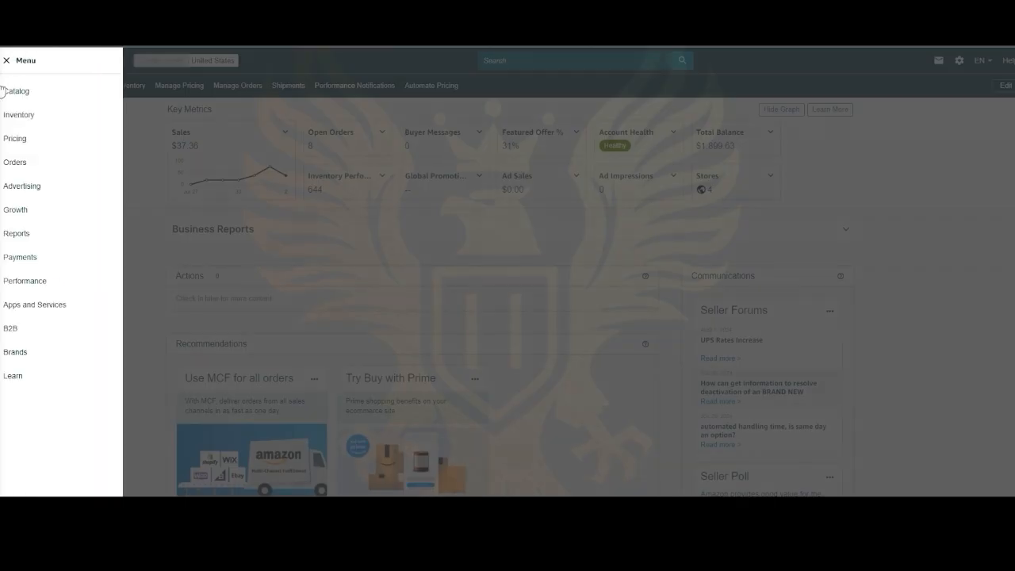
{"action": "mouse_move", "coordinate": [16, 96]}
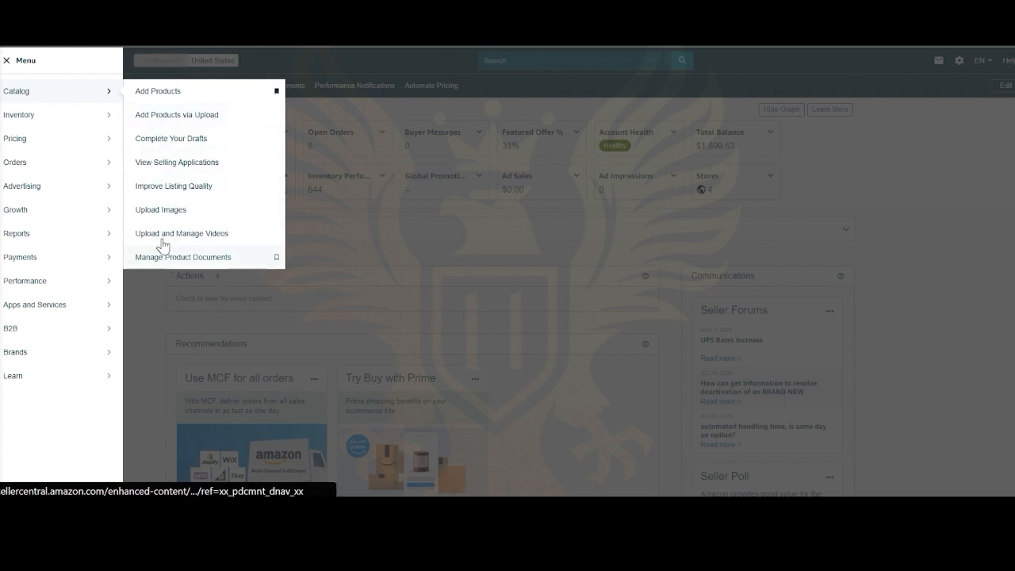
{"action": "left_click", "coordinate": [157, 92]}
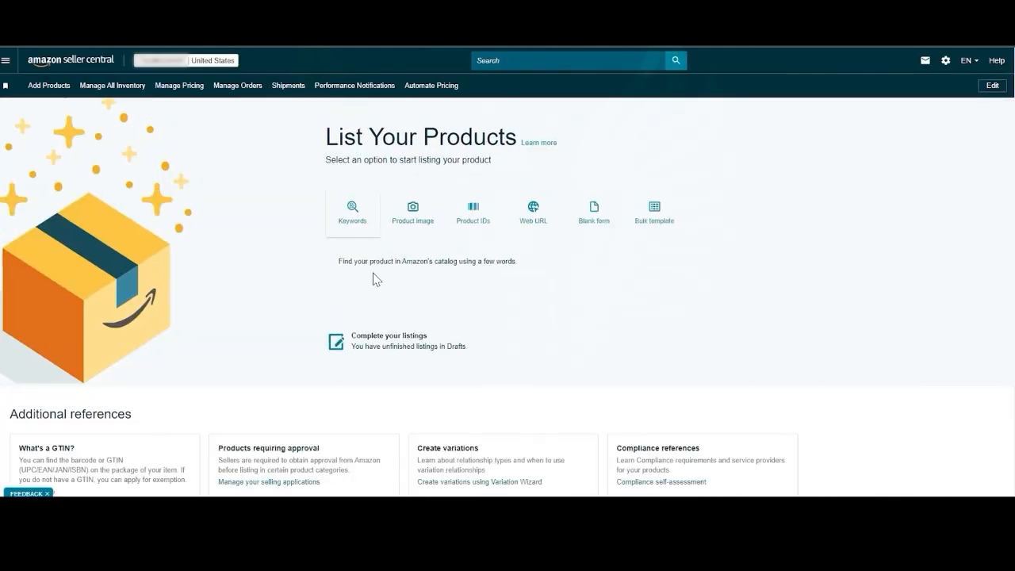
{"action": "left_click", "coordinate": [378, 290]}
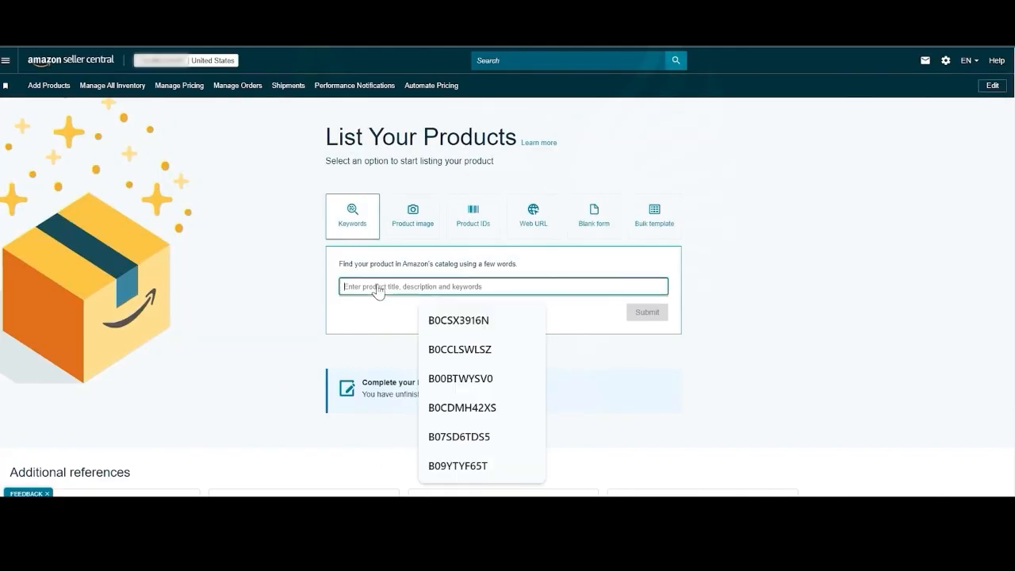
{"action": "type", "text": "B00BNQRIGE"}
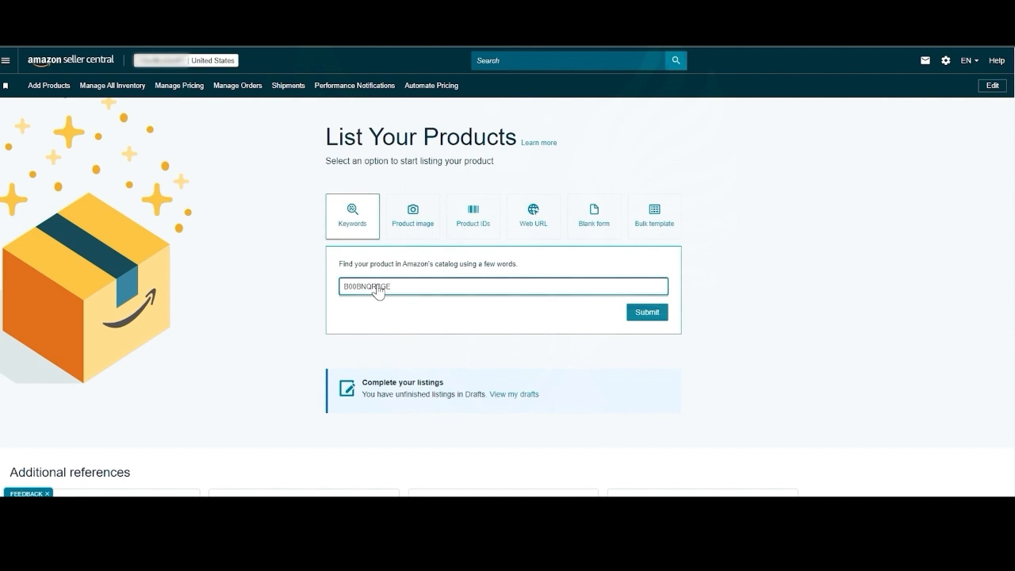
{"action": "key", "text": "Return"}
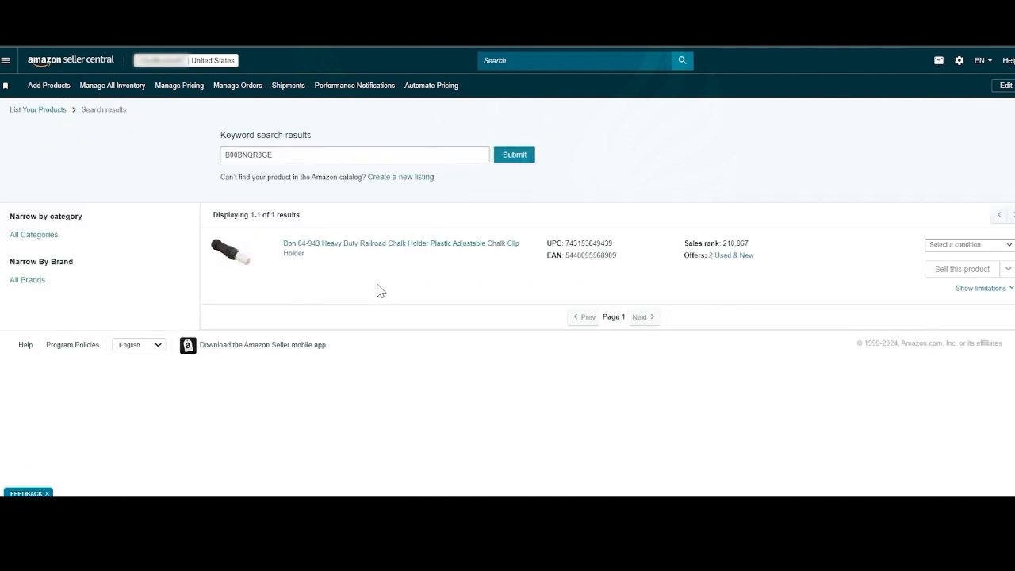
Set the chalk holder's condition to New and start selling this product.
{"action": "left_click", "coordinate": [932, 244]}
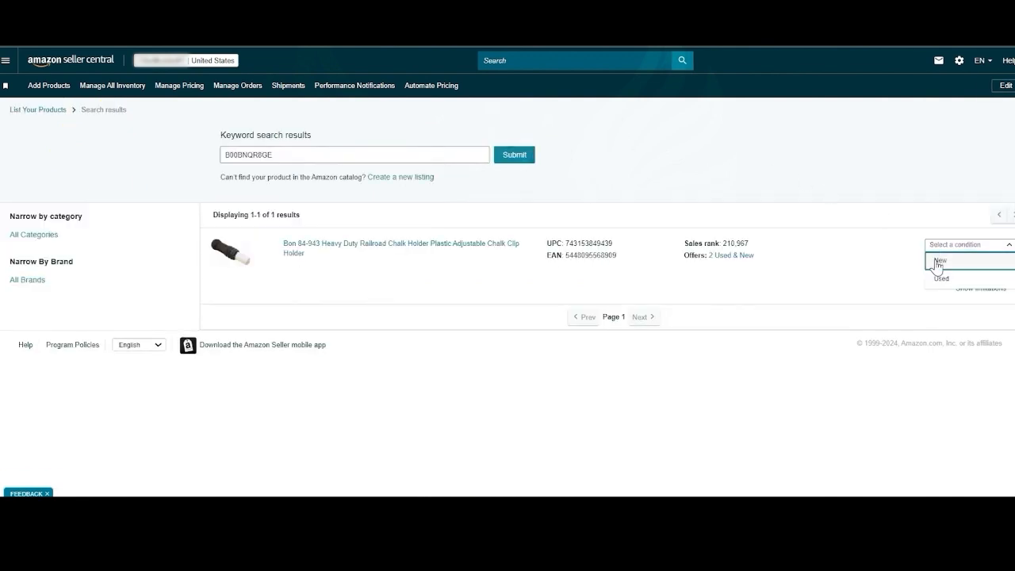
{"action": "left_click", "coordinate": [950, 267]}
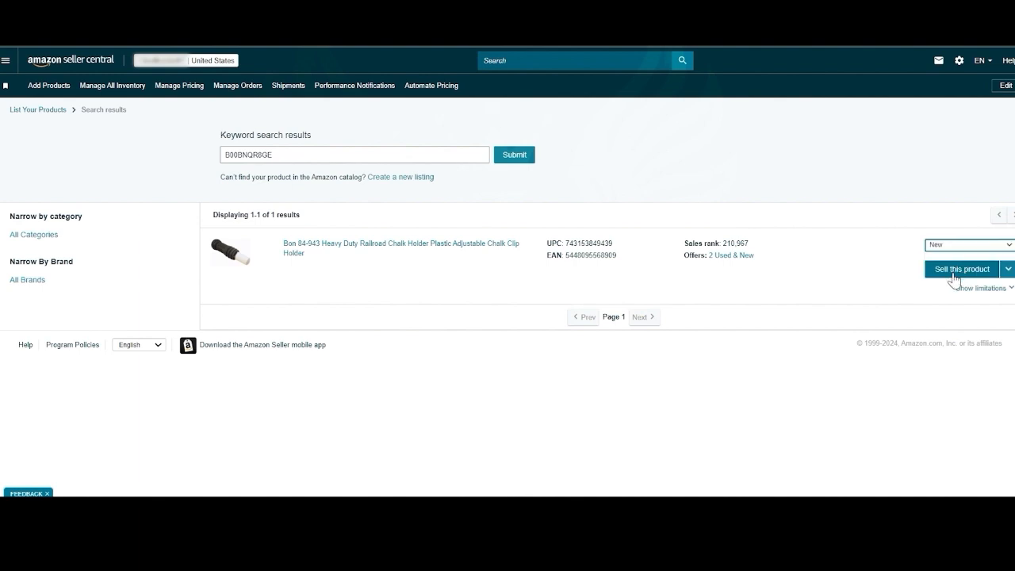
{"action": "left_click", "coordinate": [951, 272]}
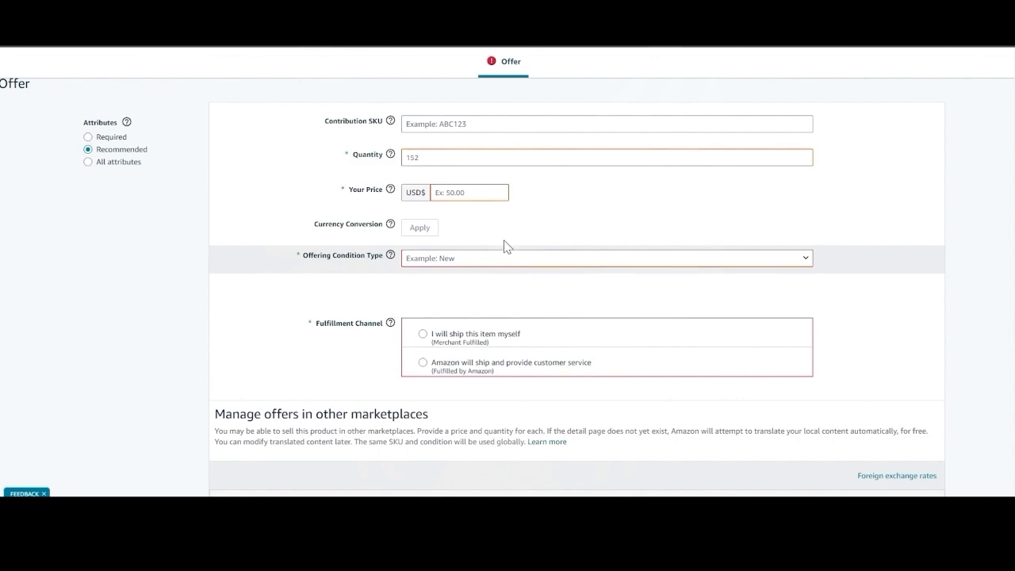
Set the offer's fulfillment channel to Amazon will ship and provide customer service (Fulfilled by Amazon).
{"action": "scroll", "coordinate": [505, 244], "scroll_direction": "up", "scroll_amount": 3}
{"action": "scroll", "coordinate": [409, 329], "scroll_direction": "down", "scroll_amount": 3}
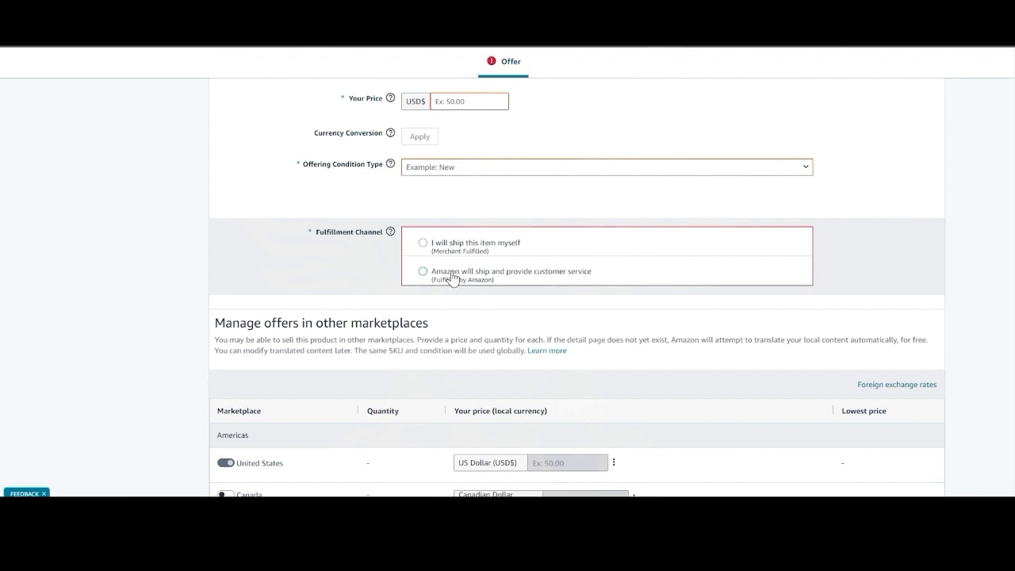
{"action": "left_click", "coordinate": [451, 276]}
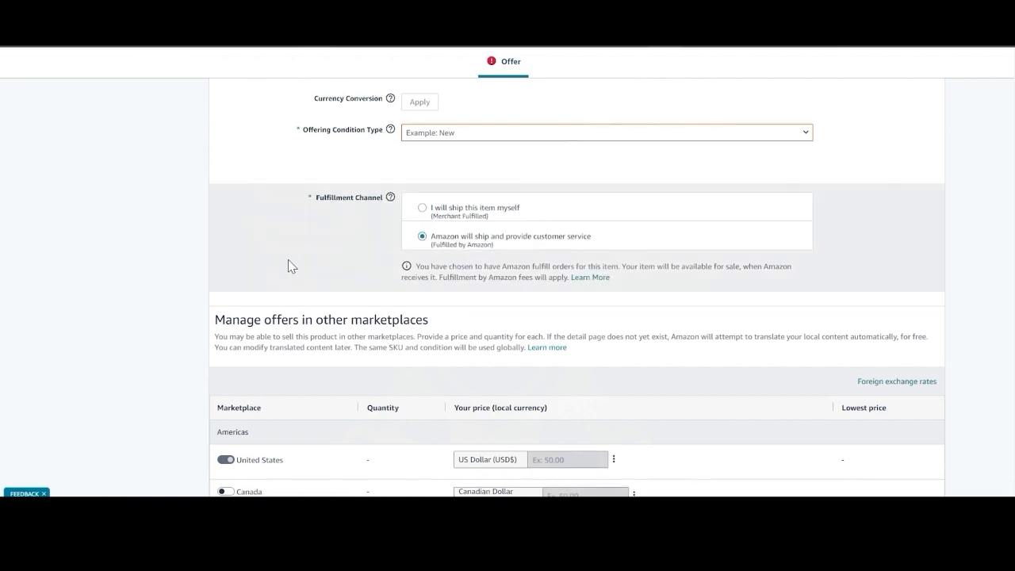
Set the offering condition type to New and the price to 19.99 USD.
{"action": "scroll", "coordinate": [491, 265], "scroll_direction": "up", "scroll_amount": 3}
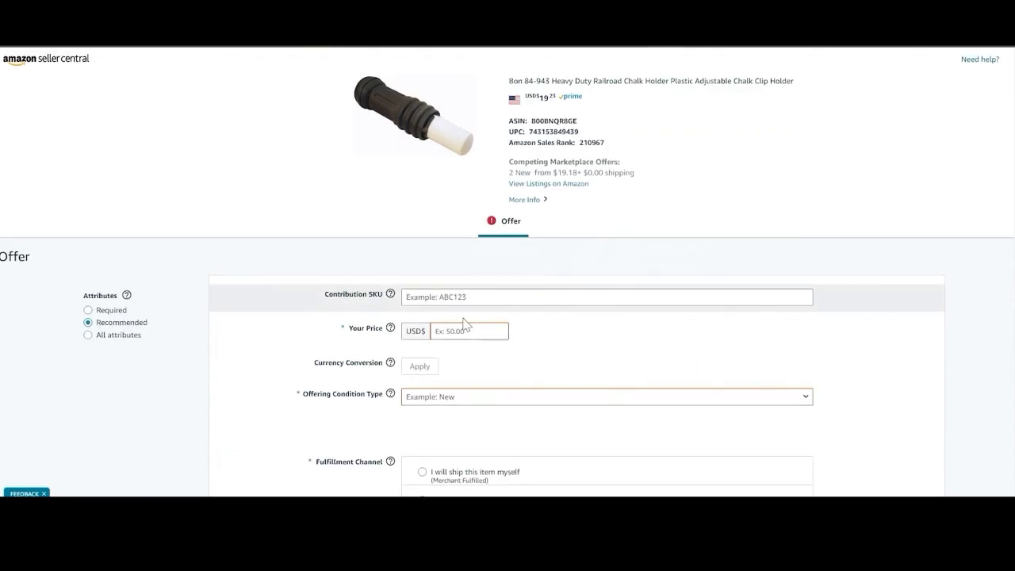
{"action": "left_click", "coordinate": [458, 398]}
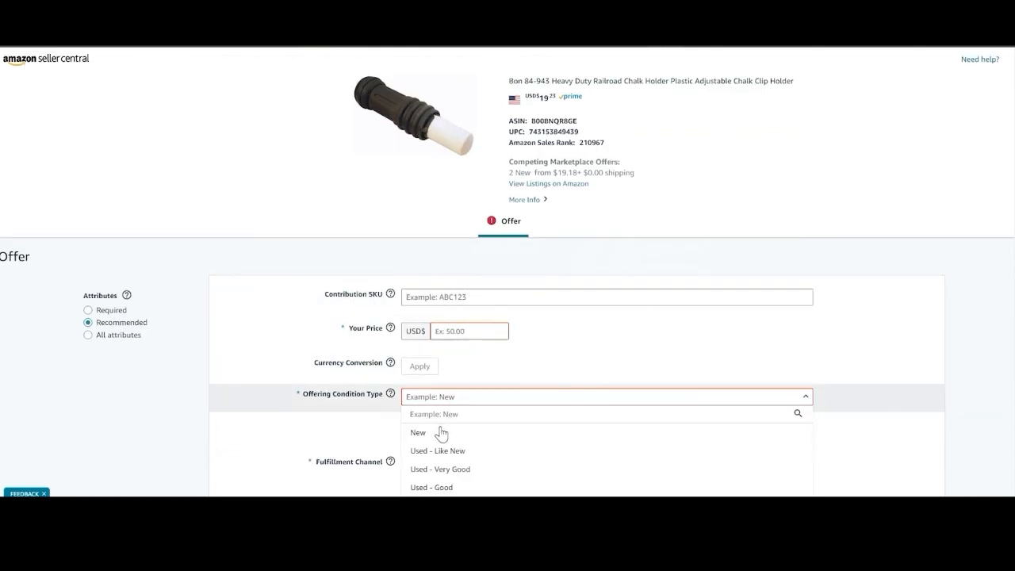
{"action": "left_click", "coordinate": [462, 335]}
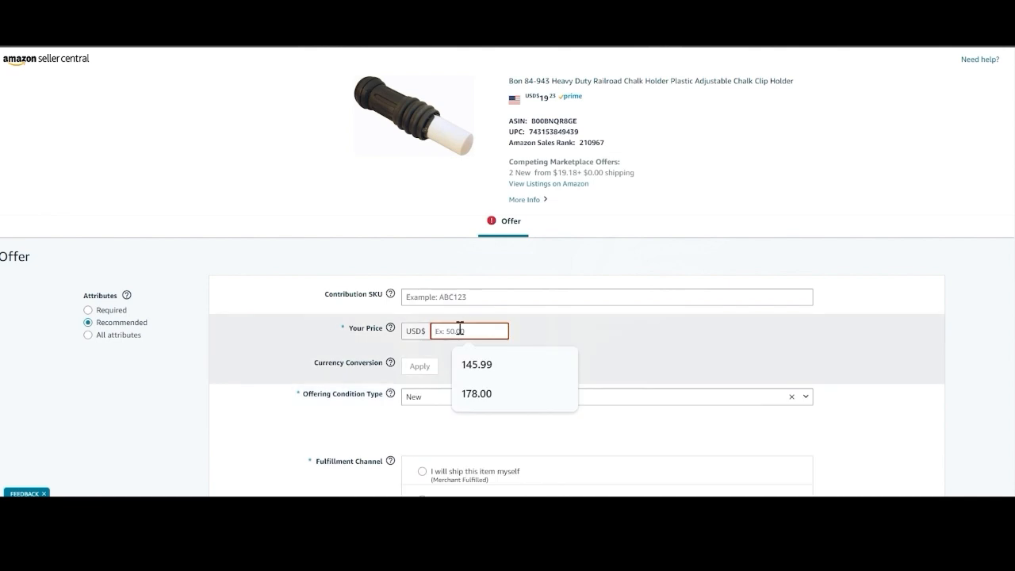
{"action": "type", "text": "19"}
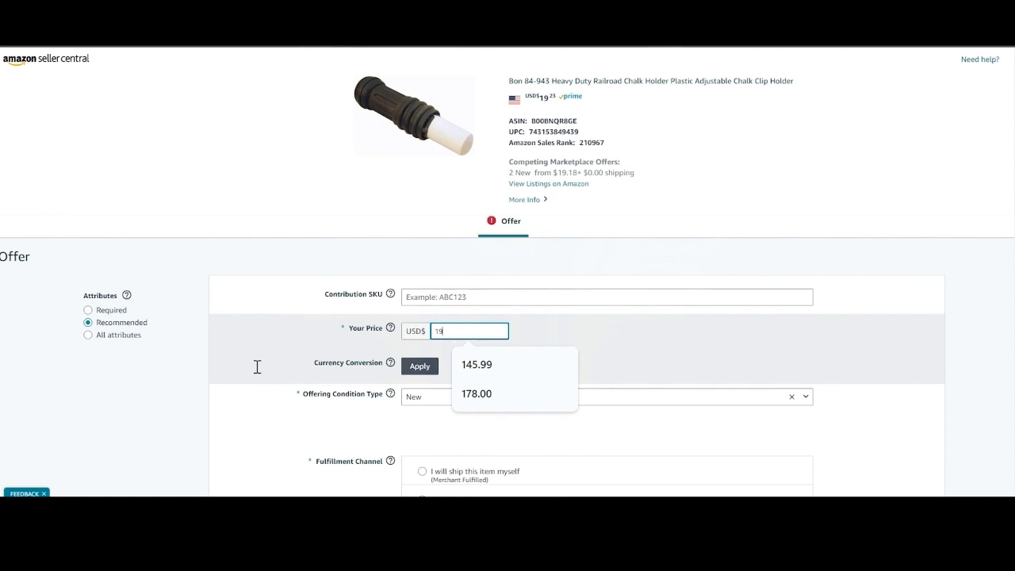
{"action": "type", "text": ".99"}
{"action": "left_click", "coordinate": [221, 403]}
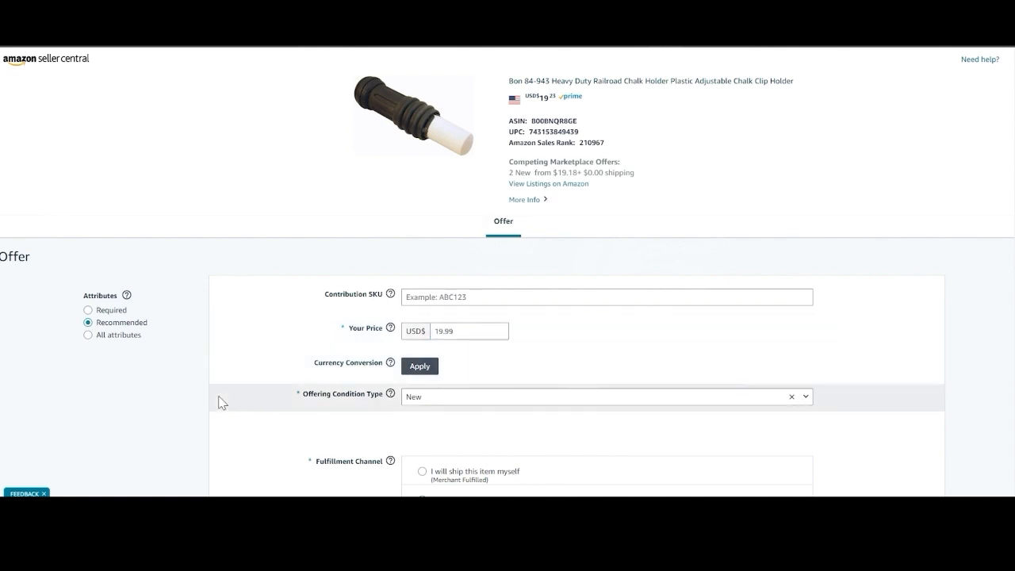
Save and finish the offer with only the United States marketplace enabled.
{"action": "scroll", "coordinate": [221, 403], "scroll_direction": "down", "scroll_amount": 6}
{"action": "scroll", "coordinate": [221, 402], "scroll_direction": "down", "scroll_amount": 2}
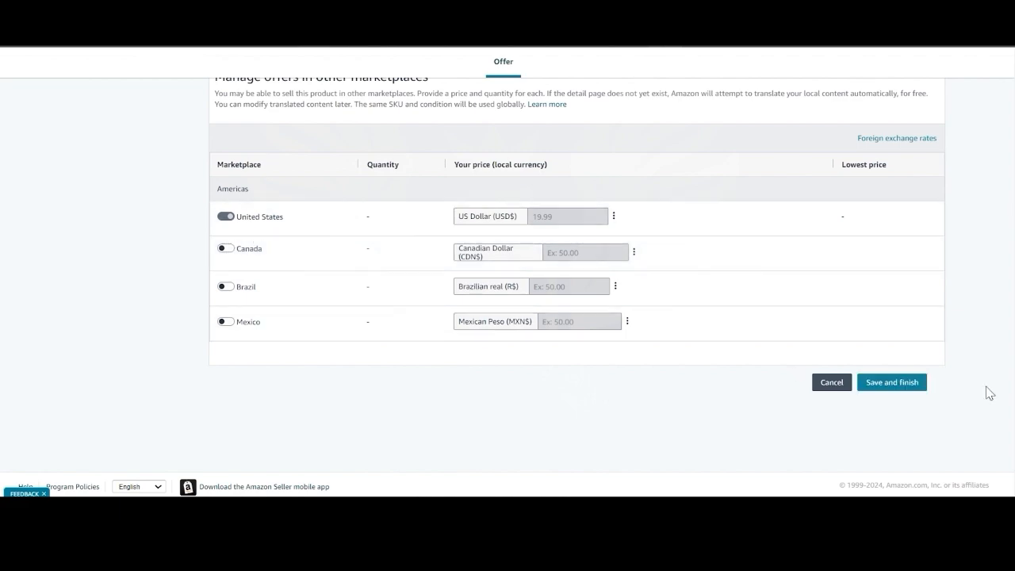
{"action": "scroll", "coordinate": [775, 362], "scroll_direction": "up", "scroll_amount": 4}
{"action": "scroll", "coordinate": [682, 321], "scroll_direction": "down", "scroll_amount": 4}
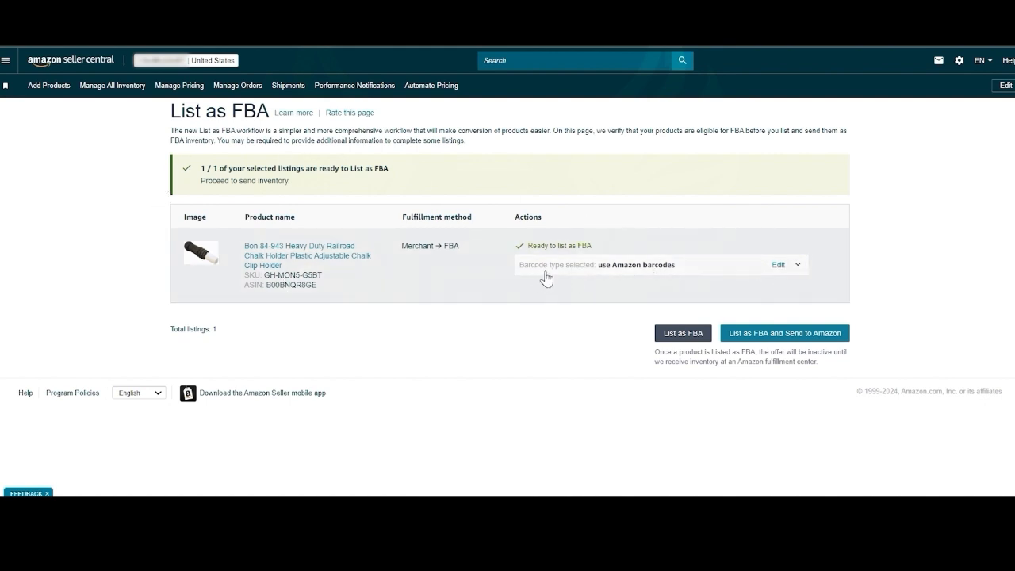
Select Print and apply Amazon barcodes myself as the barcode type, and list the product as FBA and send to Amazon.
{"action": "left_click", "coordinate": [798, 267]}
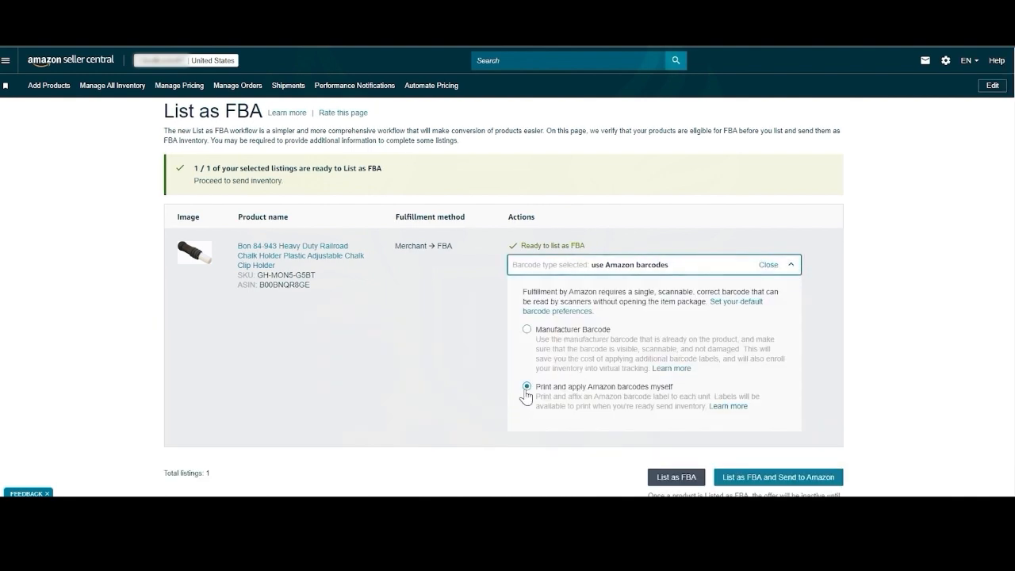
{"action": "left_click", "coordinate": [525, 388]}
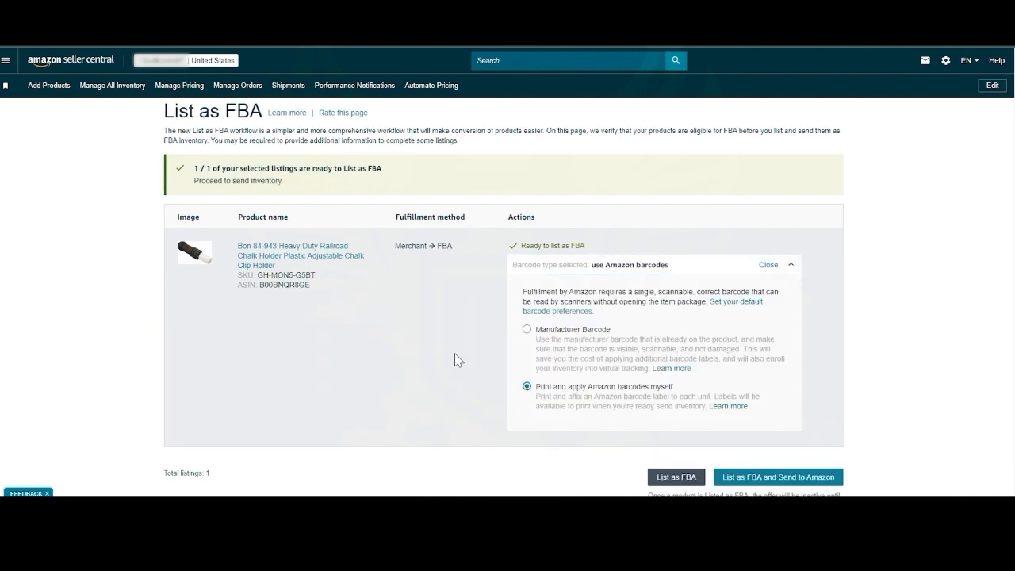
{"action": "left_click", "coordinate": [791, 265]}
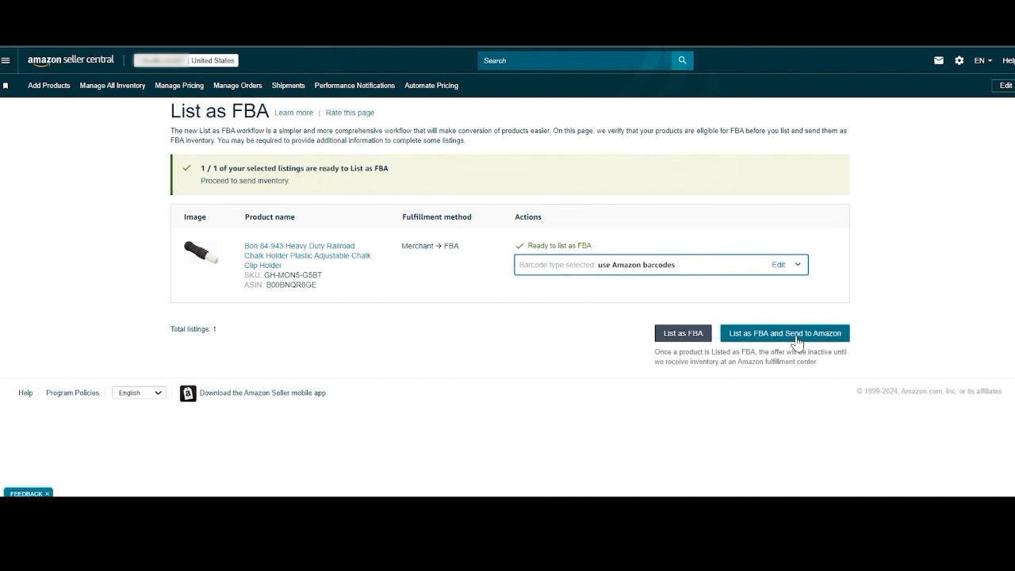
{"action": "left_click", "coordinate": [798, 341]}
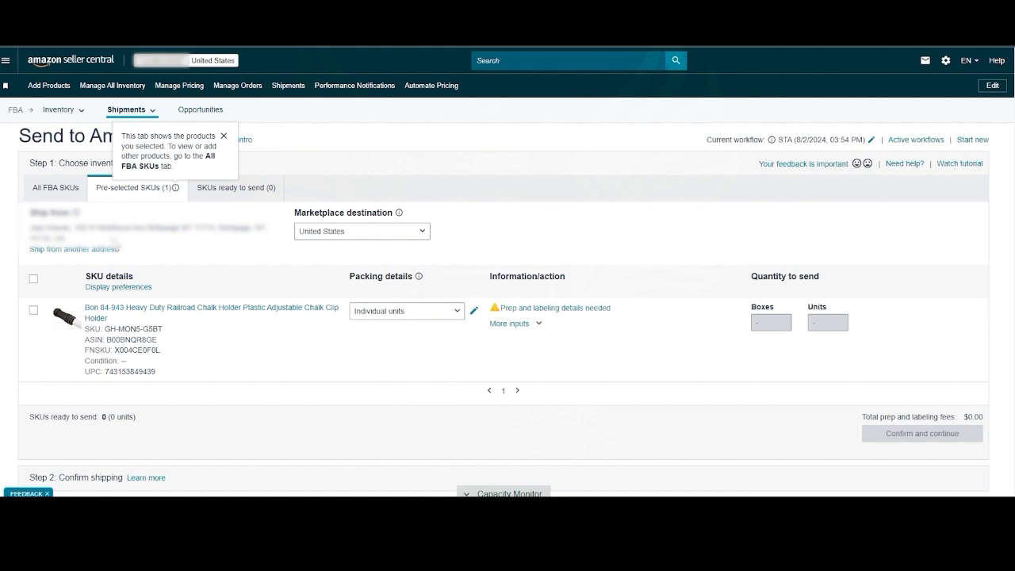
Open the choice of ship-from addresses for the shipment.
{"action": "left_click", "coordinate": [72, 250]}
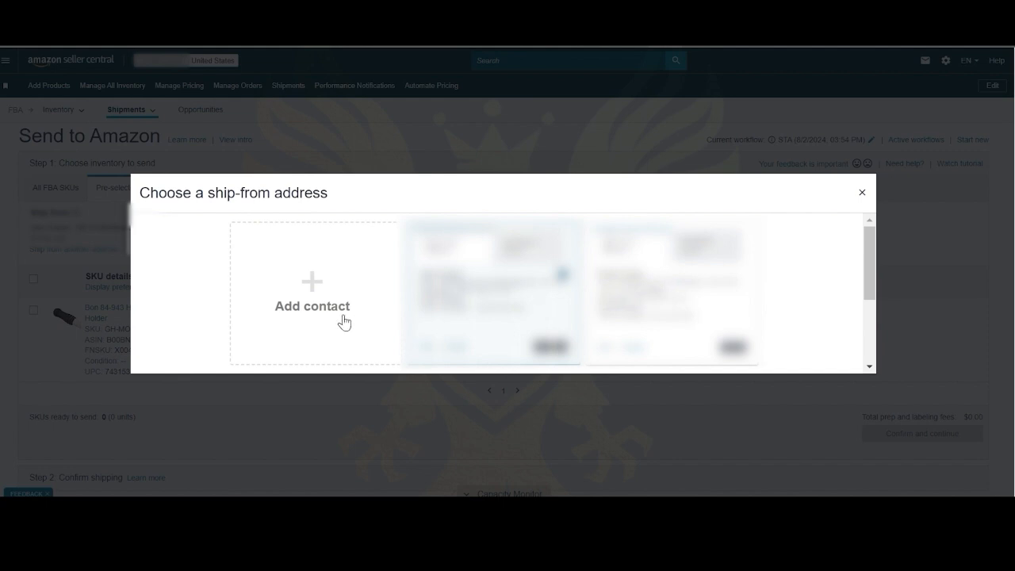
{"action": "left_click", "coordinate": [311, 286]}
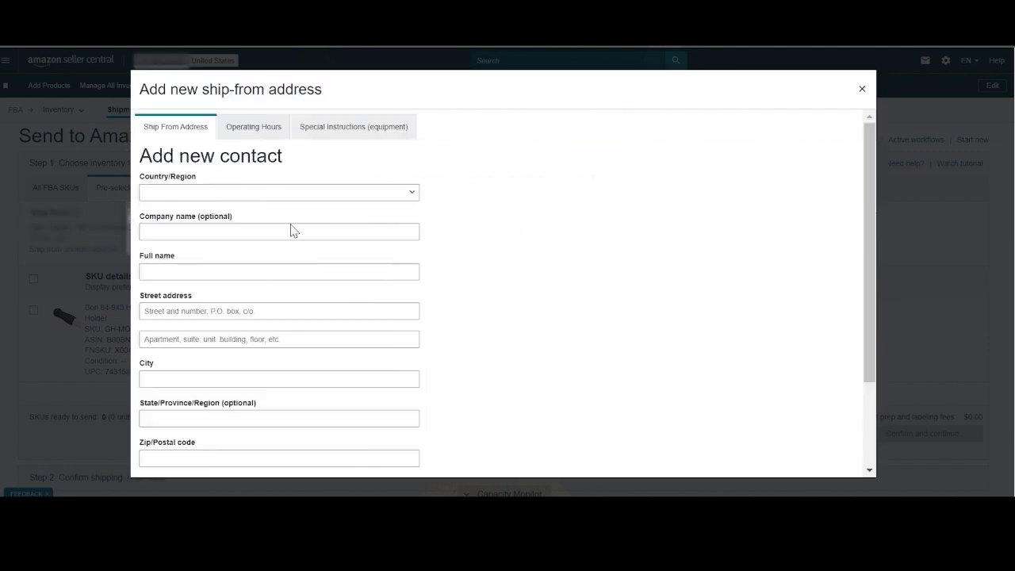
{"action": "left_click", "coordinate": [214, 200]}
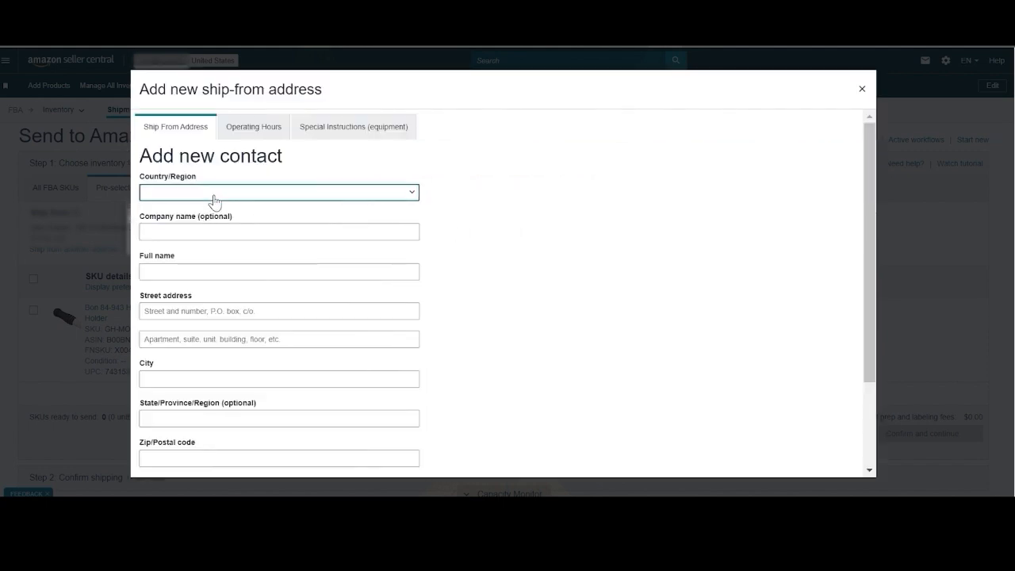
{"action": "type", "text": "u"}
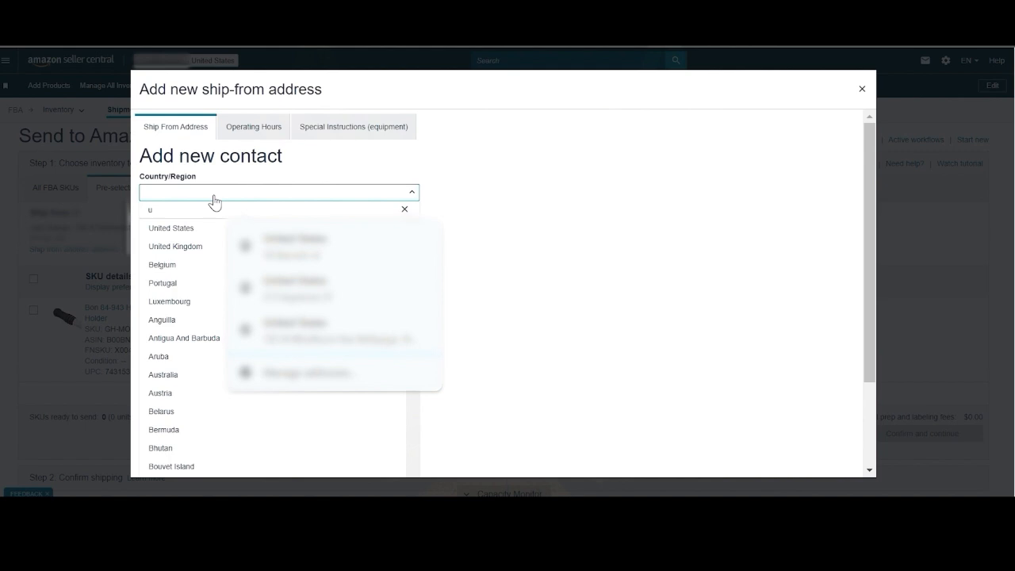
{"action": "left_click", "coordinate": [191, 229]}
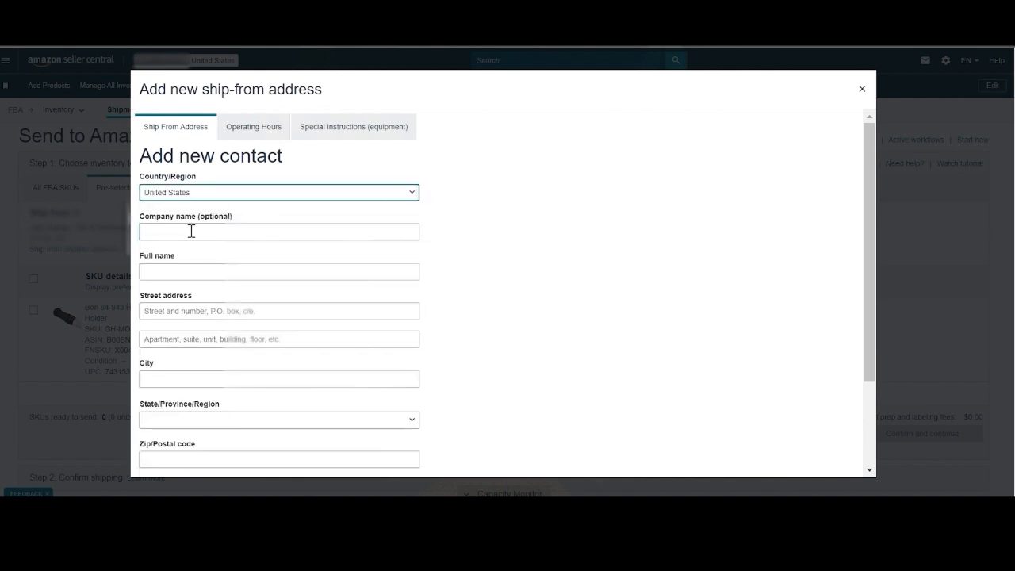
{"action": "left_click", "coordinate": [192, 230]}
{"action": "left_click", "coordinate": [176, 269]}
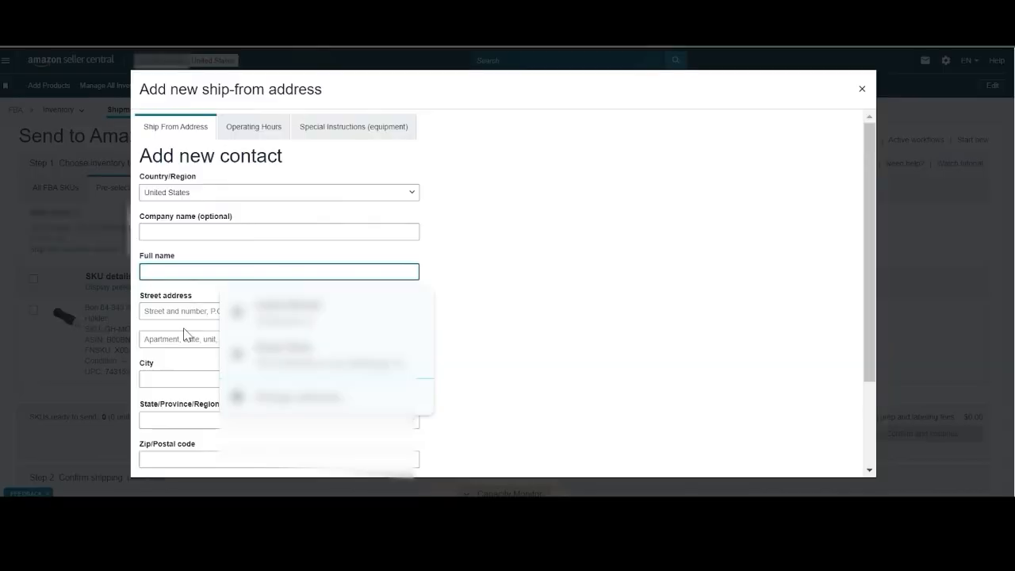
{"action": "left_click", "coordinate": [162, 313]}
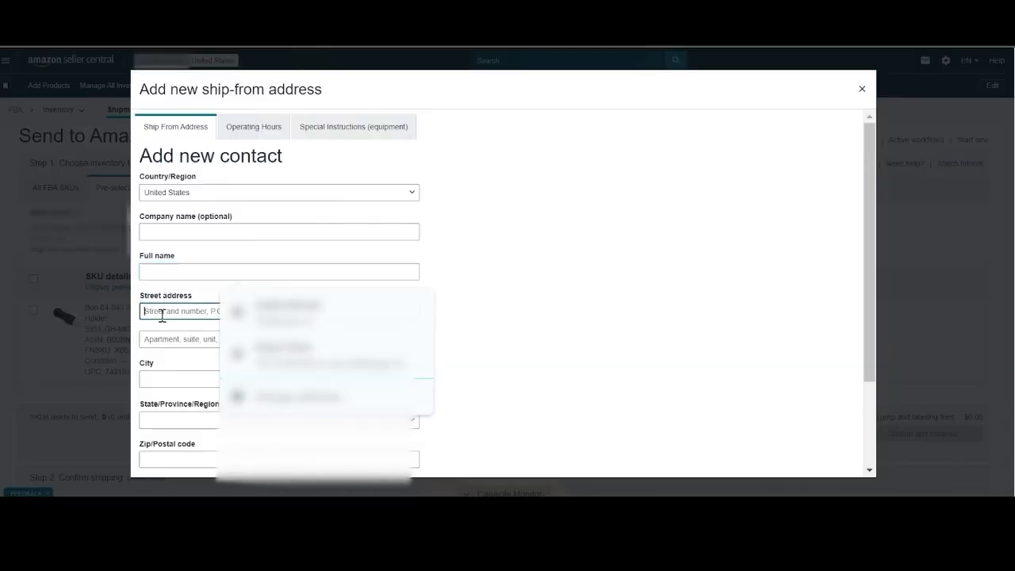
{"action": "left_click", "coordinate": [168, 379]}
{"action": "scroll", "coordinate": [170, 375], "scroll_direction": "down", "scroll_amount": 1}
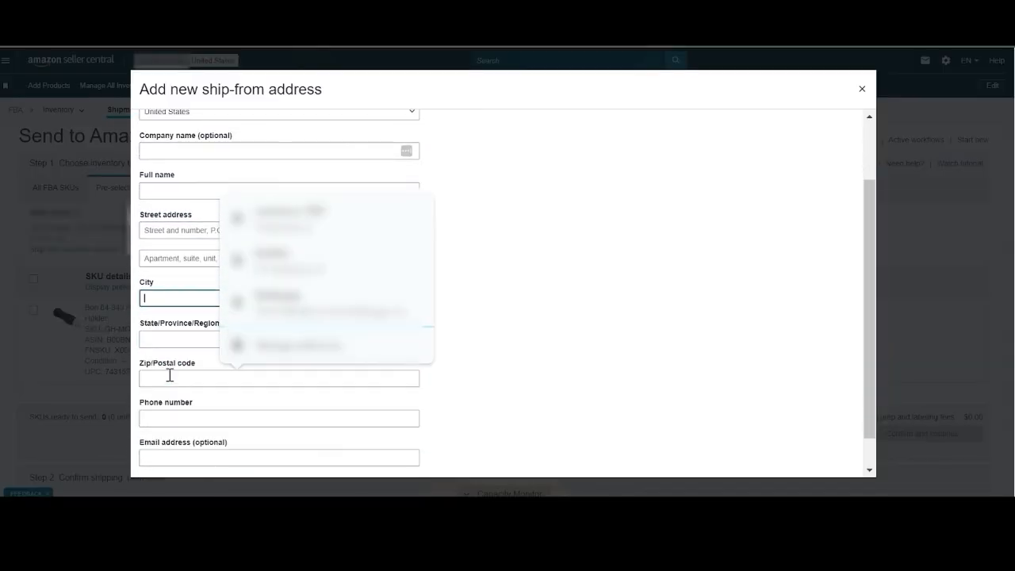
{"action": "left_click", "coordinate": [169, 344]}
{"action": "left_click", "coordinate": [169, 380]}
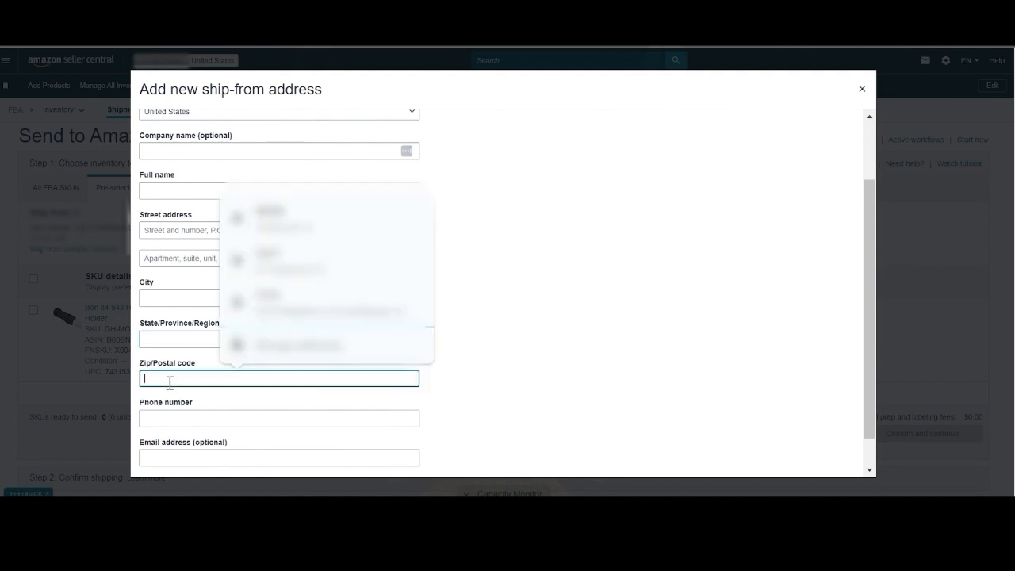
{"action": "scroll", "coordinate": [170, 381], "scroll_direction": "down", "scroll_amount": 1}
{"action": "left_click", "coordinate": [168, 384]}
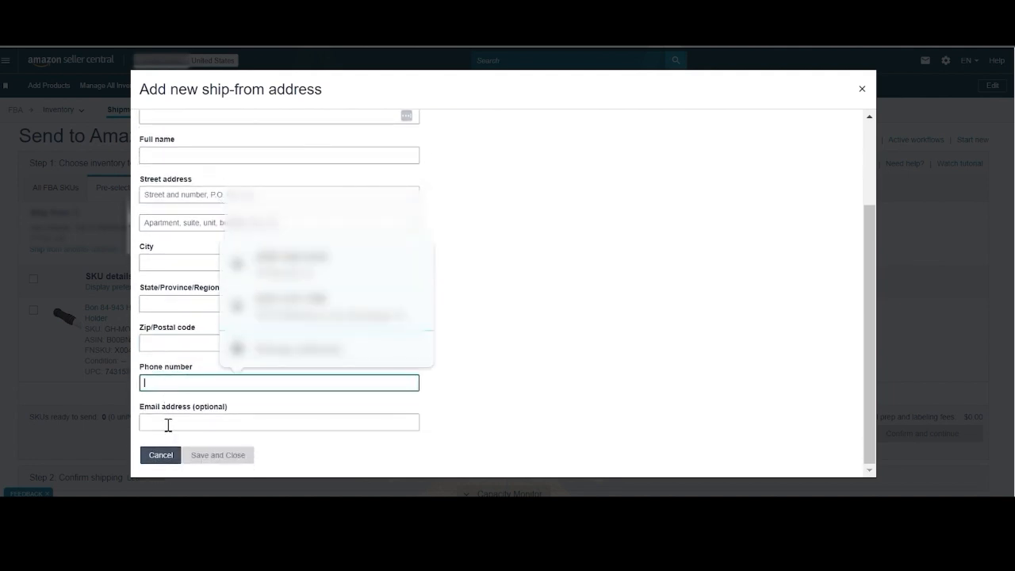
{"action": "left_click", "coordinate": [161, 454]}
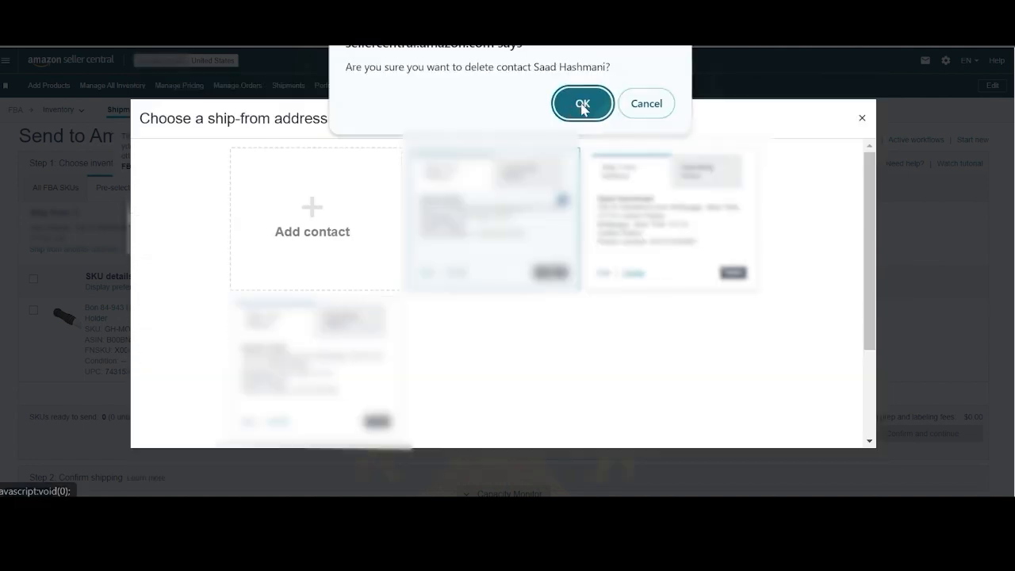
Delete the contact saved in the second address card and use the first saved address as the ship-from address.
{"action": "left_click", "coordinate": [582, 102]}
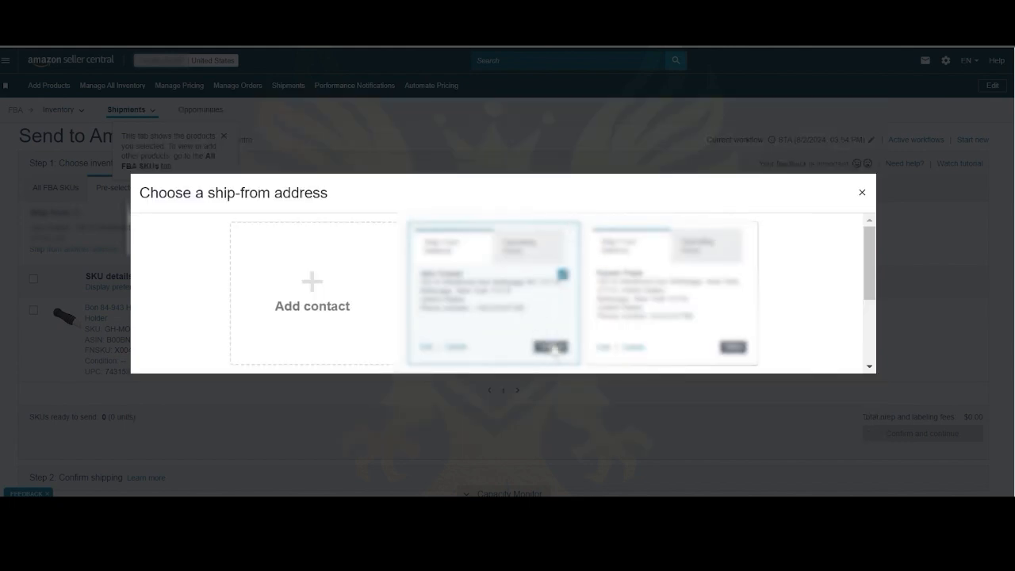
{"action": "left_click", "coordinate": [550, 346]}
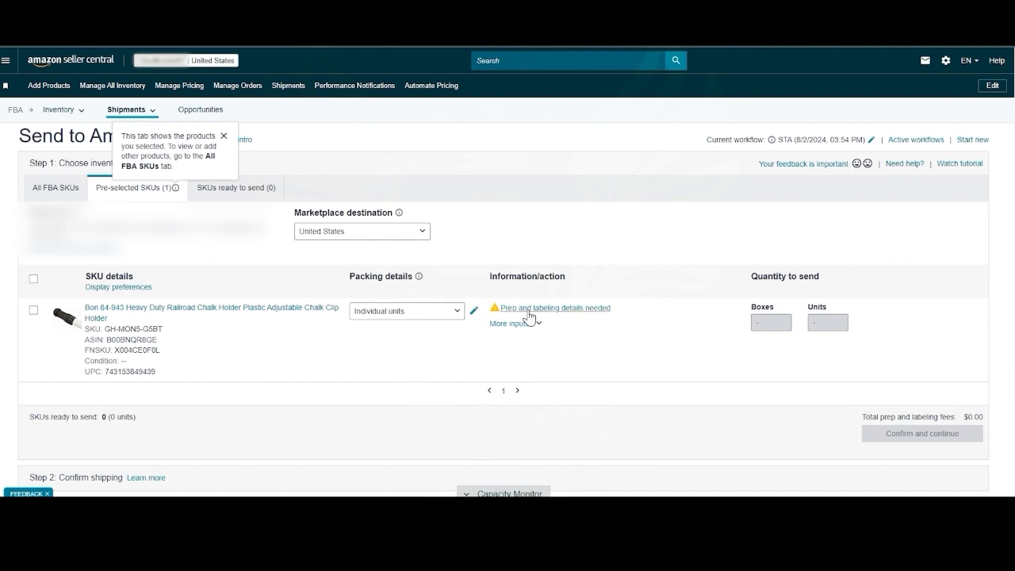
Set the product's prep category to No prep needed and save the prep guidance.
{"action": "left_click", "coordinate": [528, 312]}
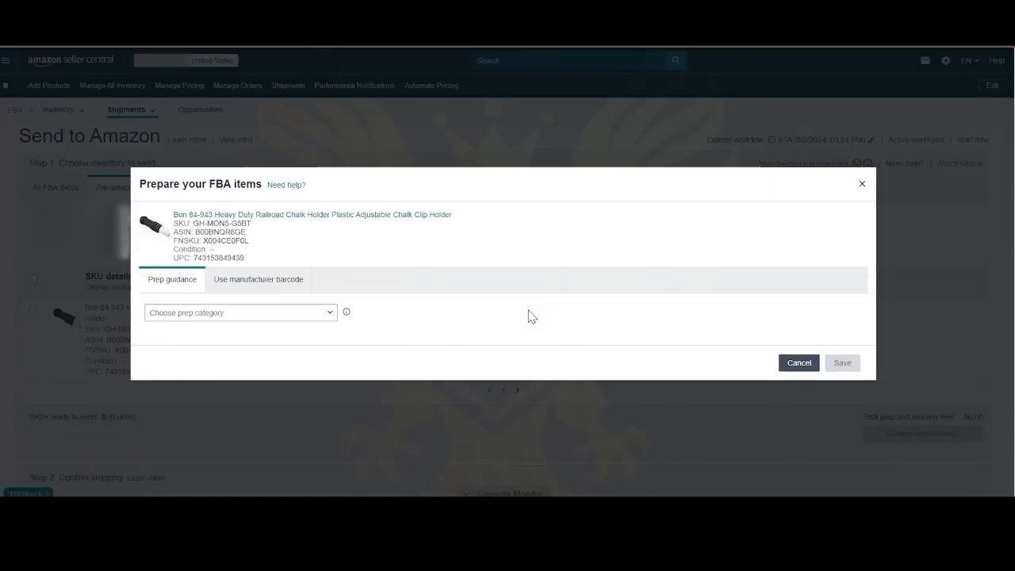
{"action": "left_click", "coordinate": [202, 318]}
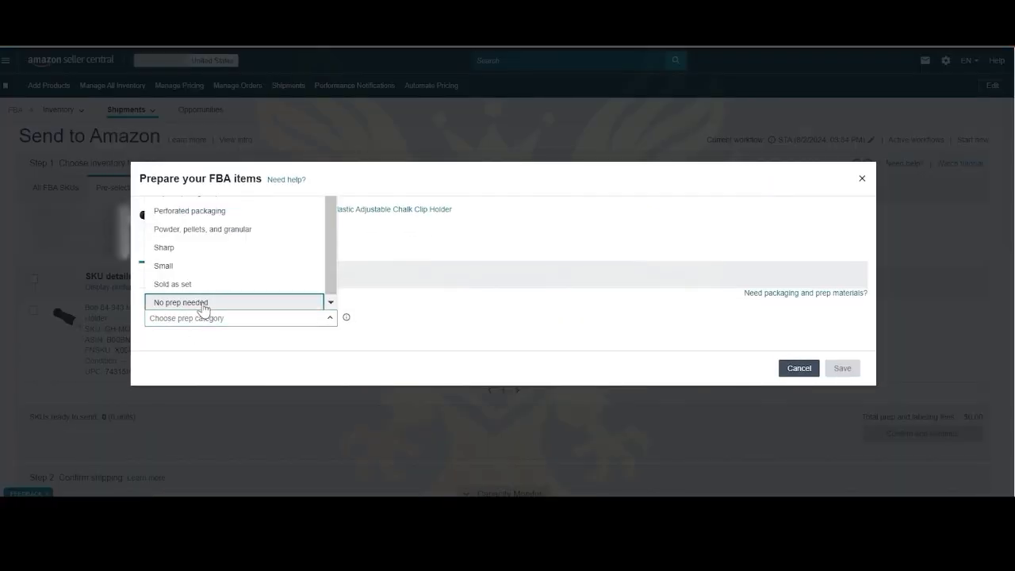
{"action": "left_click", "coordinate": [200, 304]}
{"action": "left_click", "coordinate": [842, 368]}
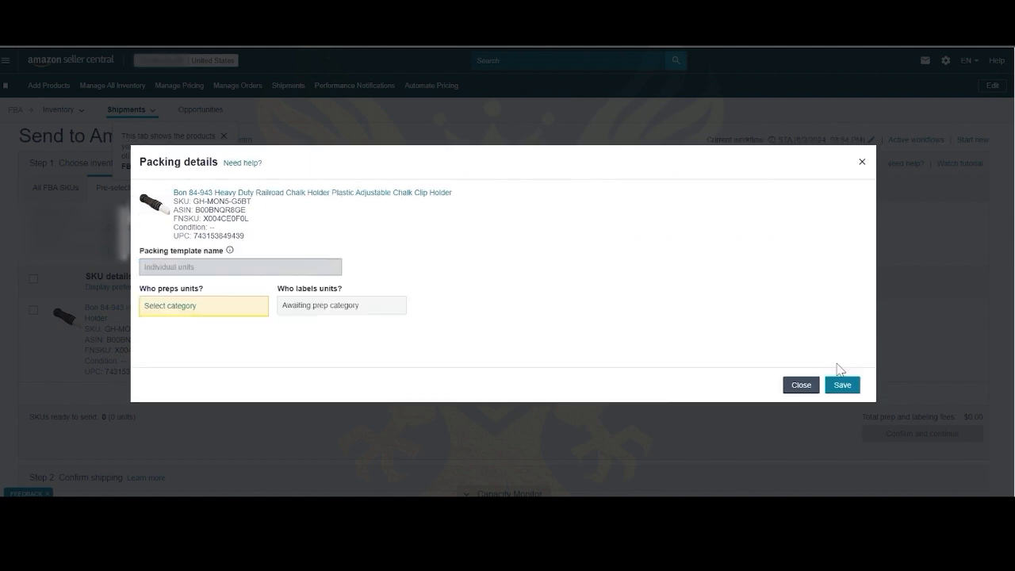
{"action": "left_click", "coordinate": [191, 308]}
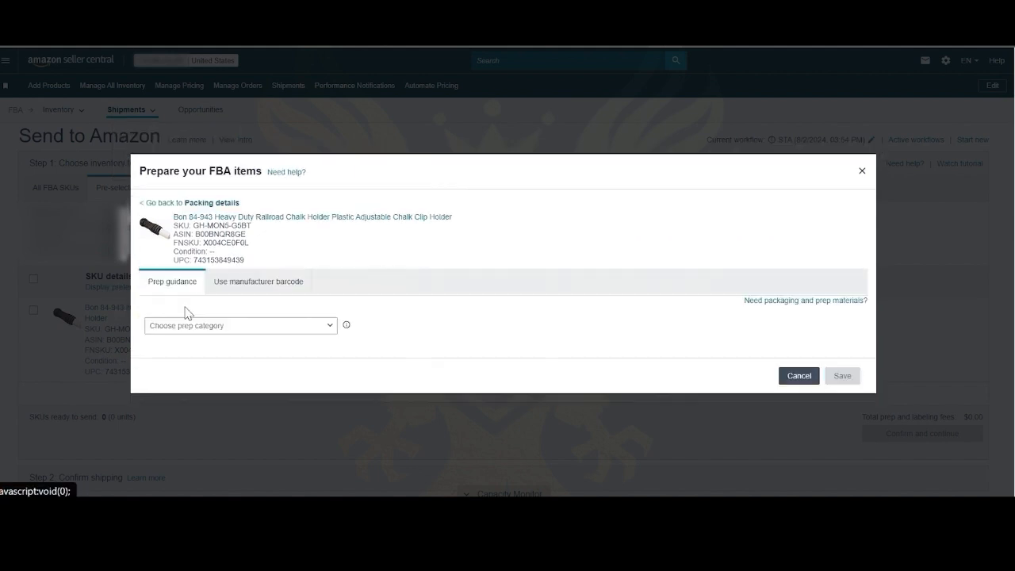
{"action": "left_click", "coordinate": [215, 327]}
{"action": "left_click", "coordinate": [195, 310]}
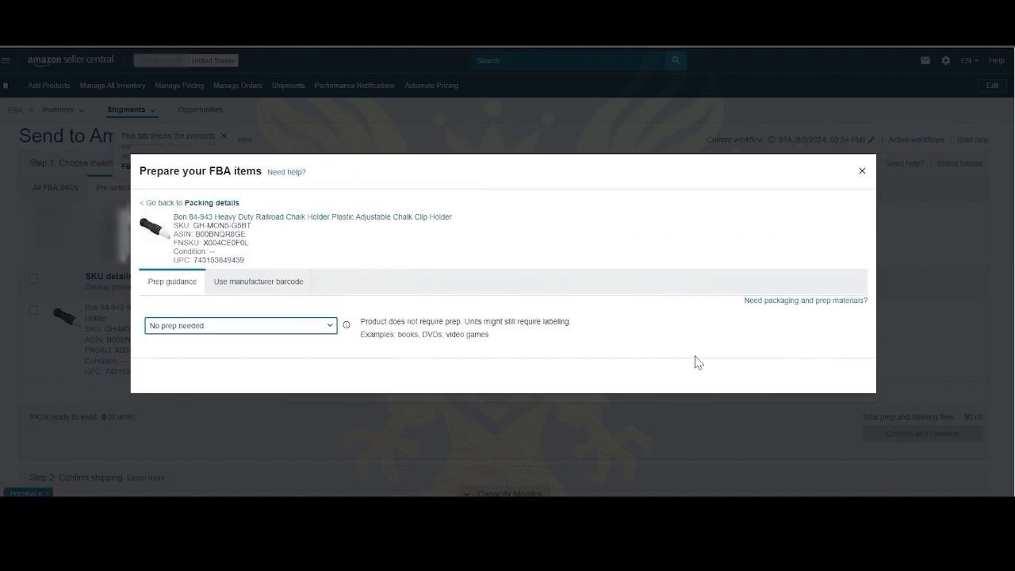
{"action": "left_click", "coordinate": [831, 378]}
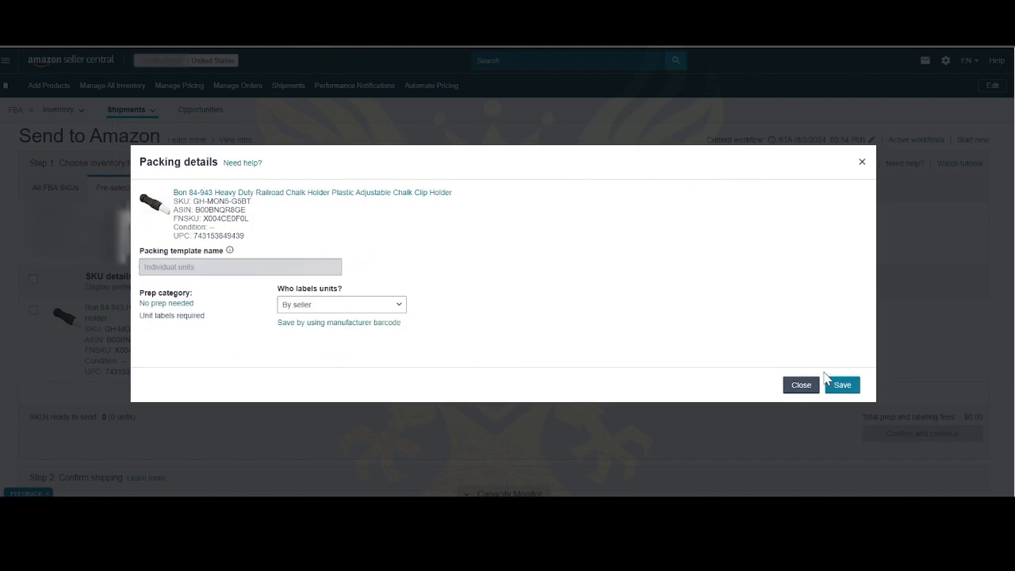
Choose By seller for who labels the units and save the packing details.
{"action": "left_click", "coordinate": [333, 307]}
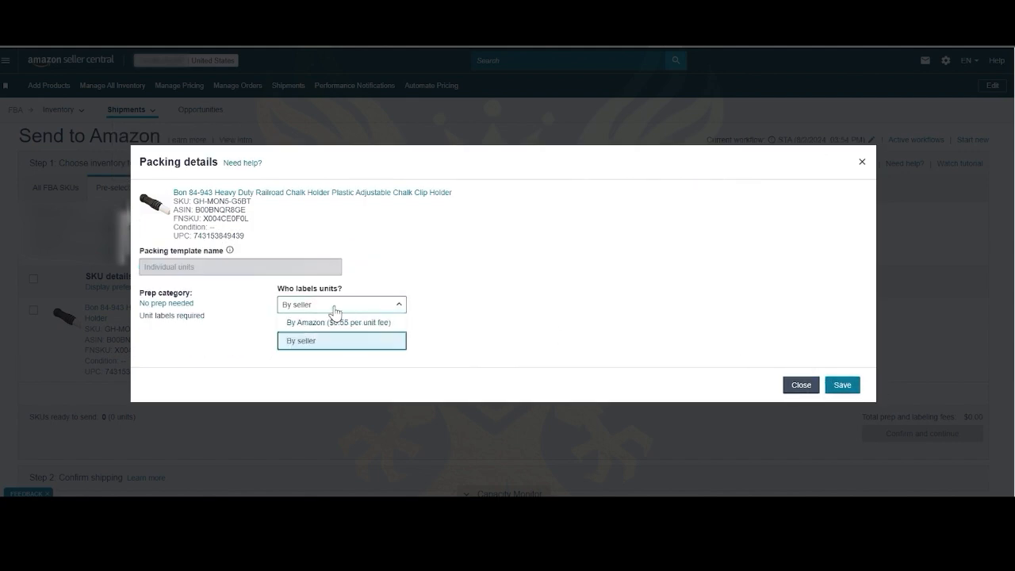
{"action": "left_click", "coordinate": [330, 352]}
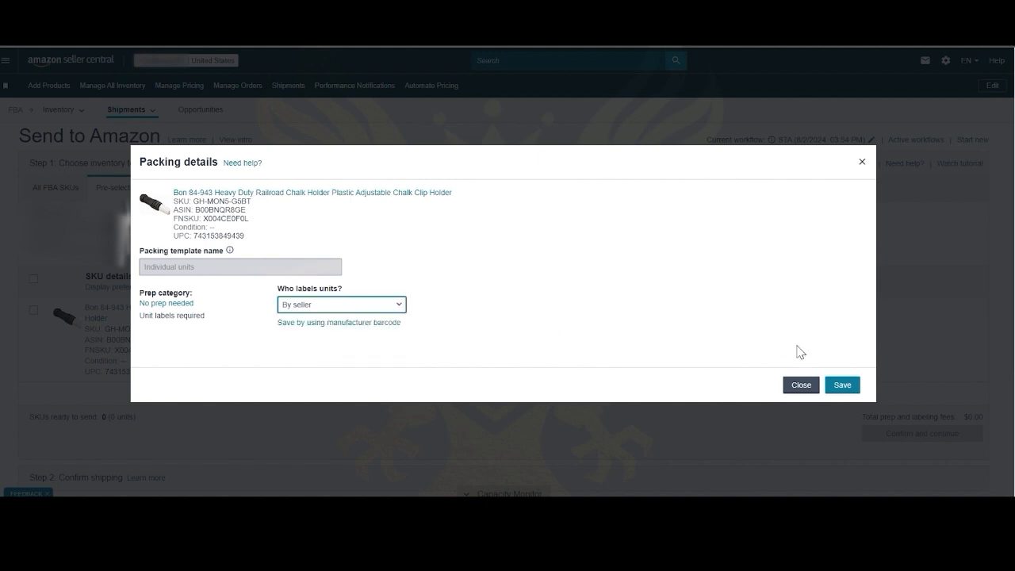
{"action": "left_click", "coordinate": [840, 385]}
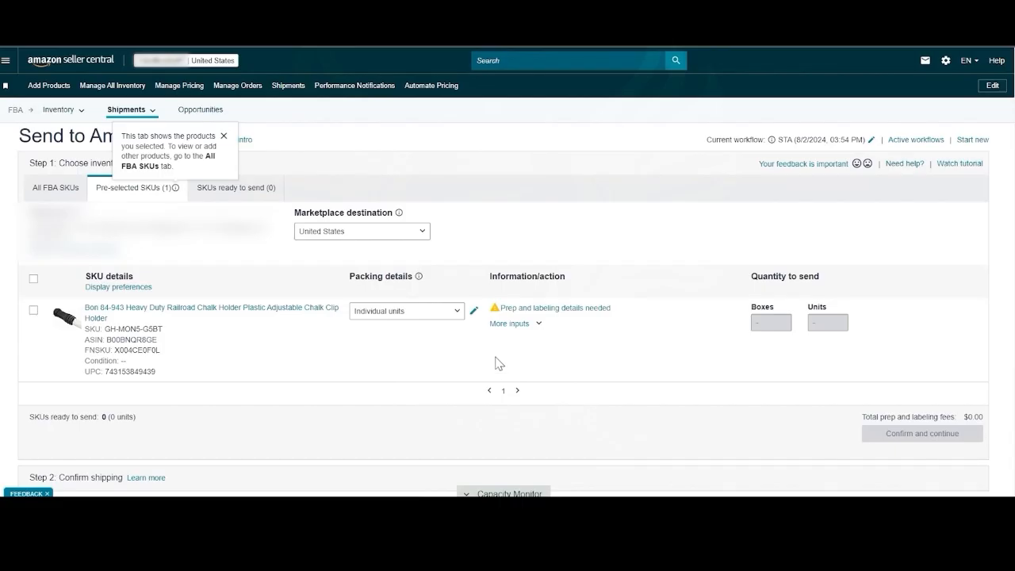
Set the quantity to send to 15 units and mark the product as ready to pack.
{"action": "left_click", "coordinate": [812, 324]}
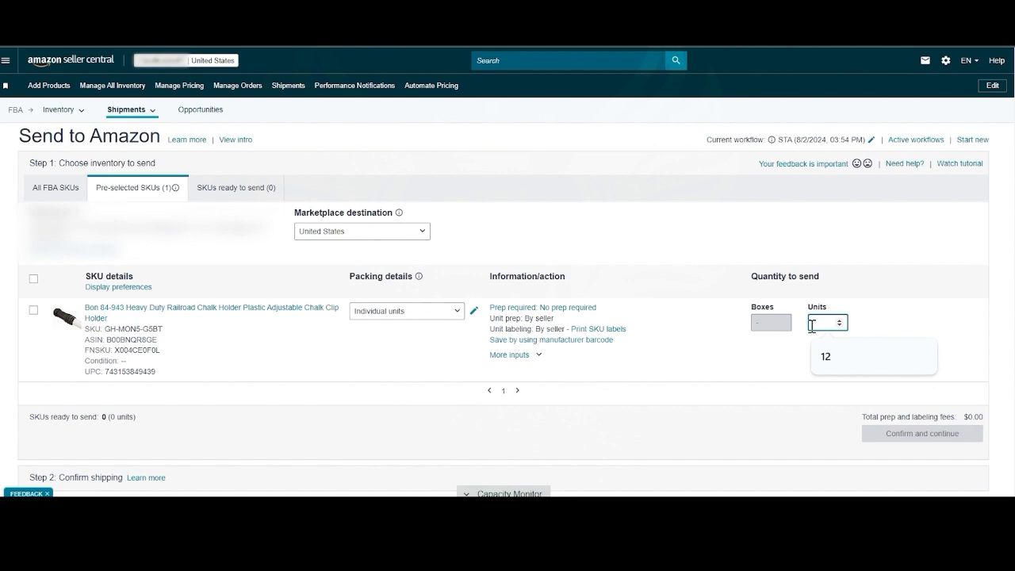
{"action": "type", "text": "15"}
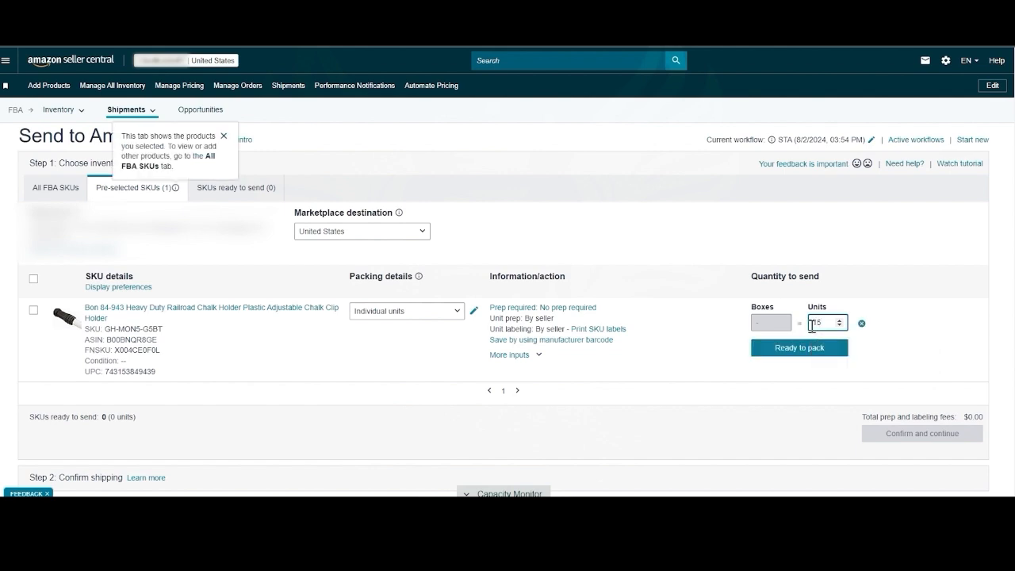
{"action": "left_click", "coordinate": [803, 350]}
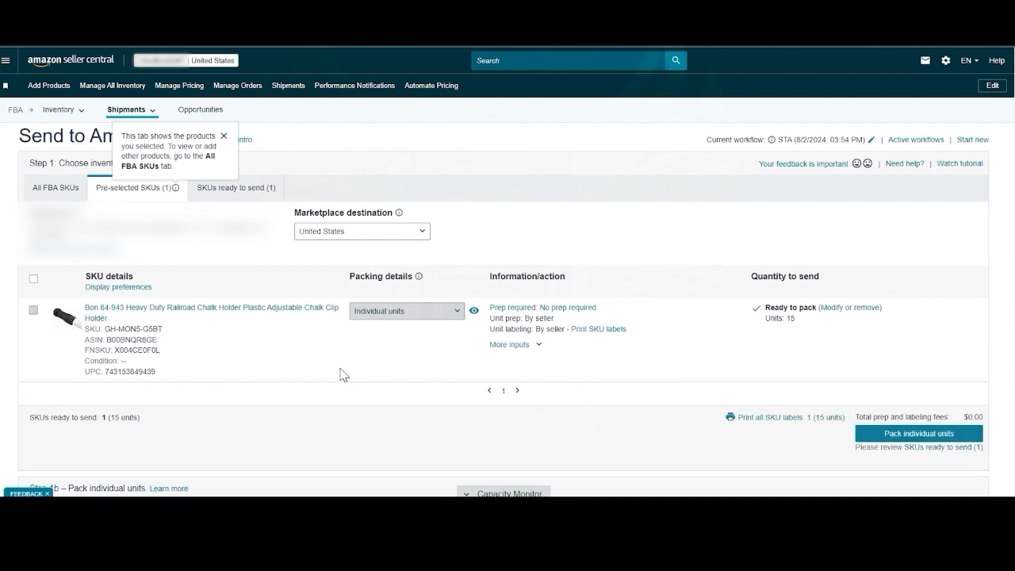
Print all SKU labels in the standard 30-up 1" x 2-5/8" US Letter format.
{"action": "left_click", "coordinate": [752, 418]}
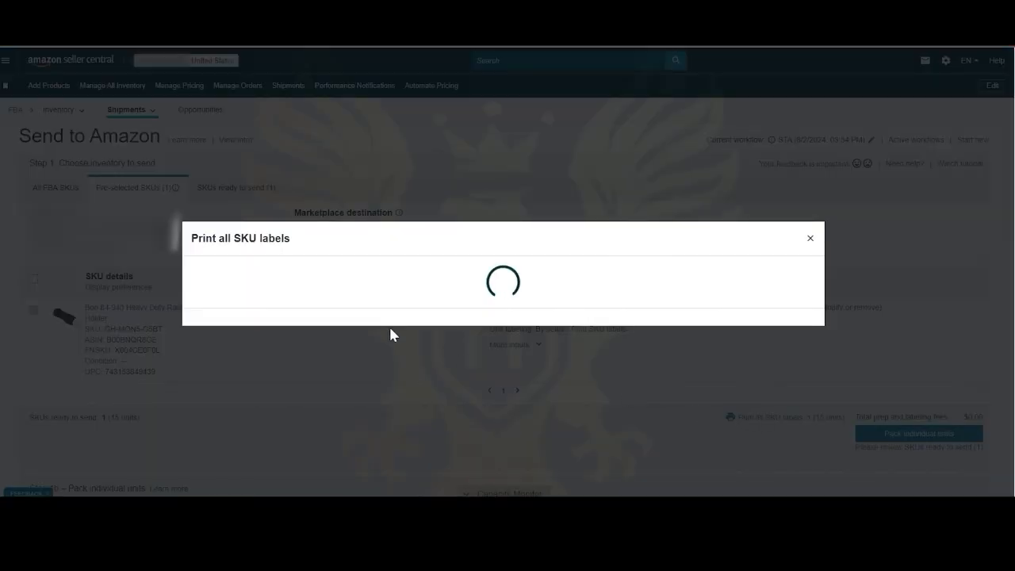
{"action": "left_click", "coordinate": [424, 254]}
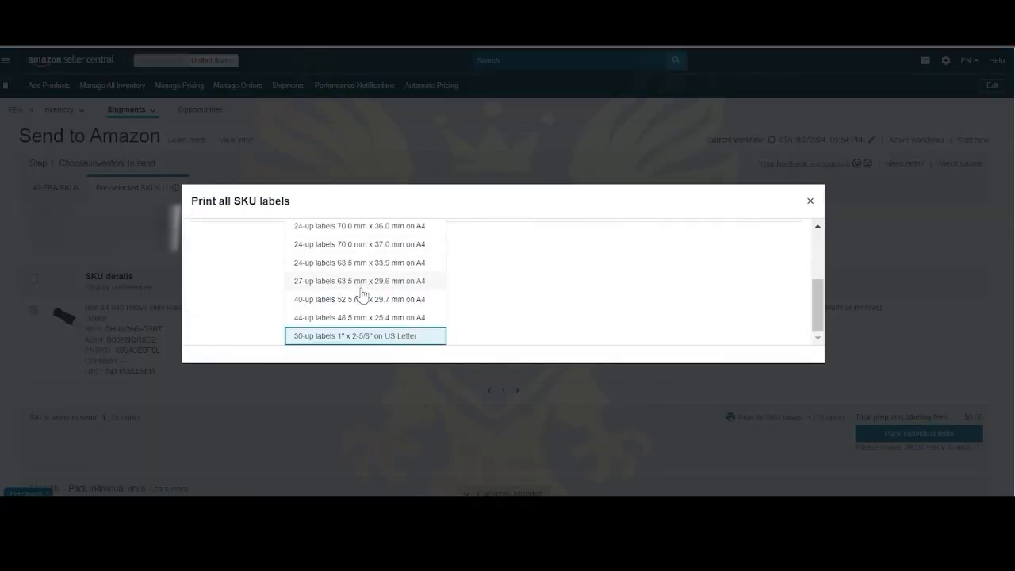
{"action": "left_click", "coordinate": [378, 336]}
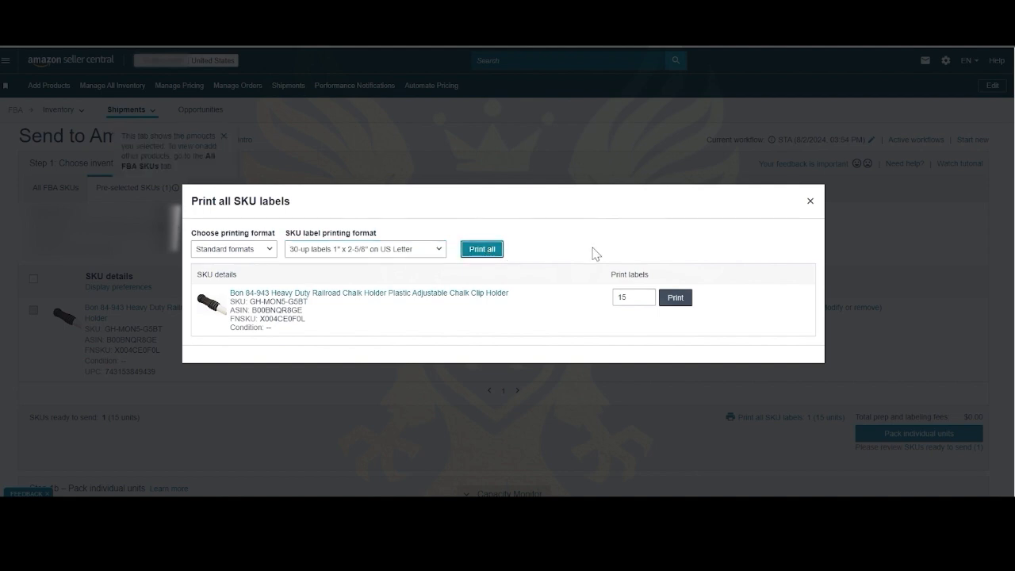
Switch the label format to Thermal printing at 100 x 25 mm and print all SKU labels.
{"action": "left_click", "coordinate": [249, 250]}
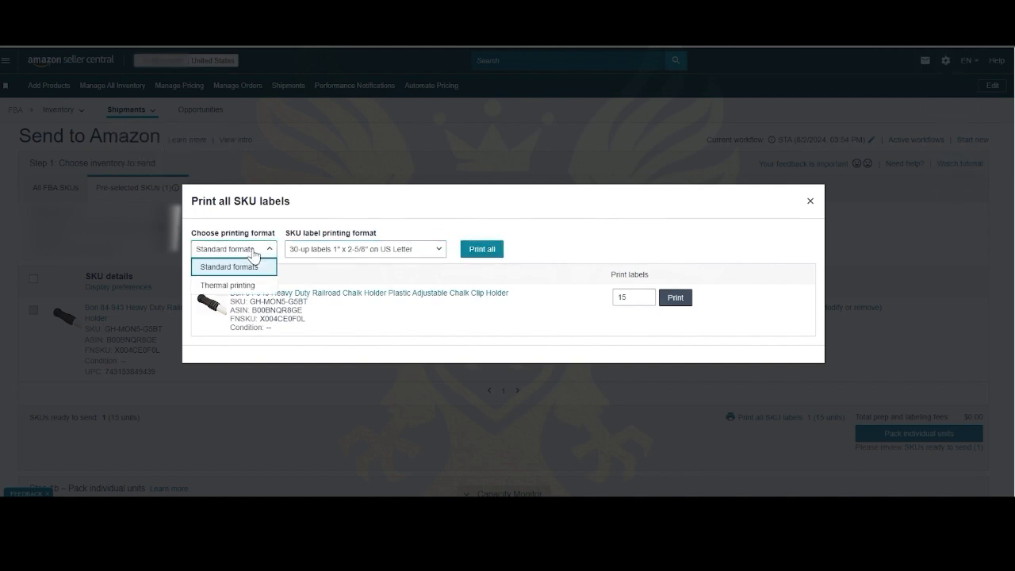
{"action": "left_click", "coordinate": [249, 287]}
{"action": "left_click", "coordinate": [447, 254]}
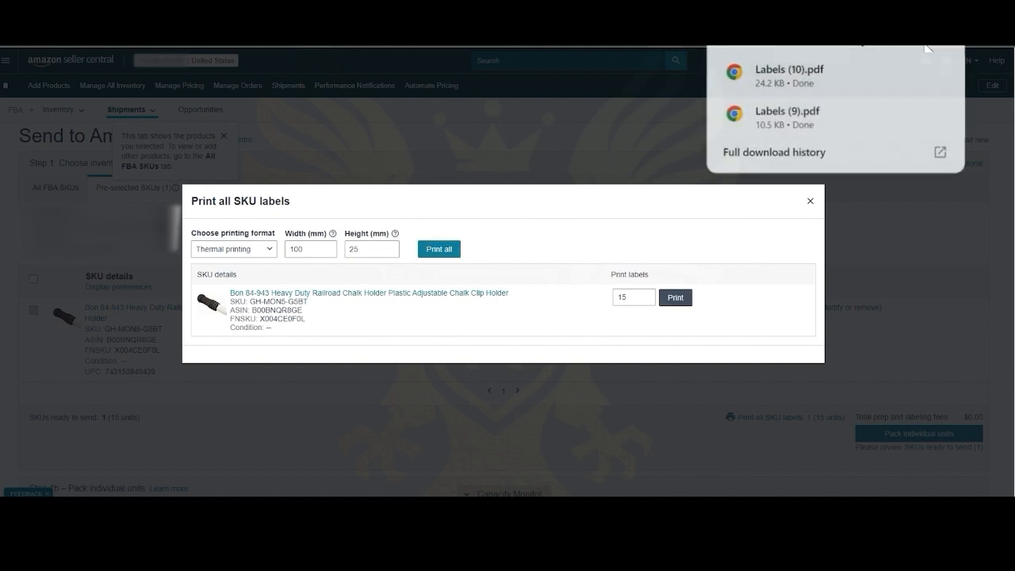
Examine the barcode labels in Labels (10).pdf and Labels (9).pdf, and close the label printing dialog.
{"action": "left_click", "coordinate": [770, 80]}
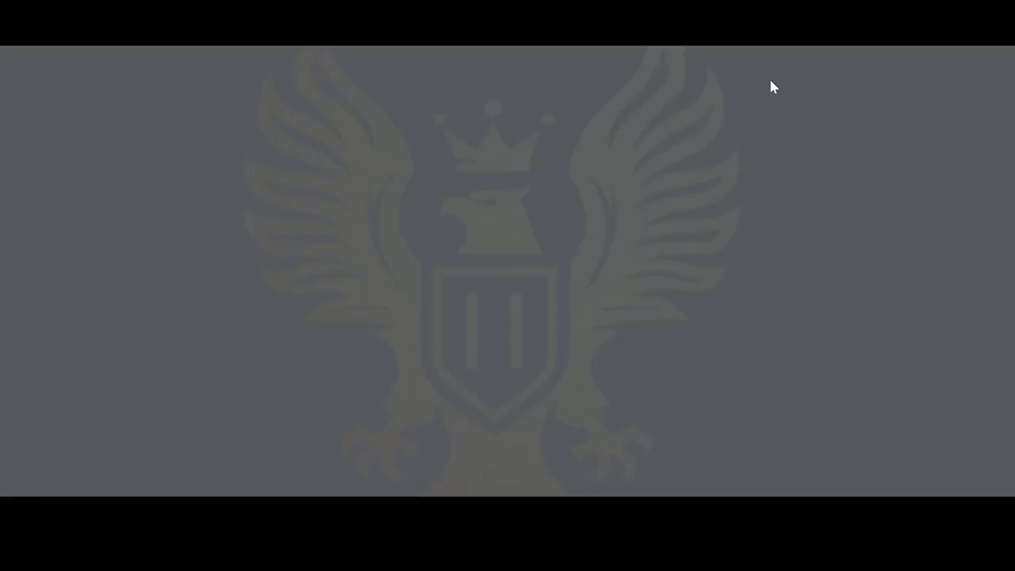
{"action": "scroll", "coordinate": [428, 226], "scroll_direction": "down", "scroll_amount": 2}
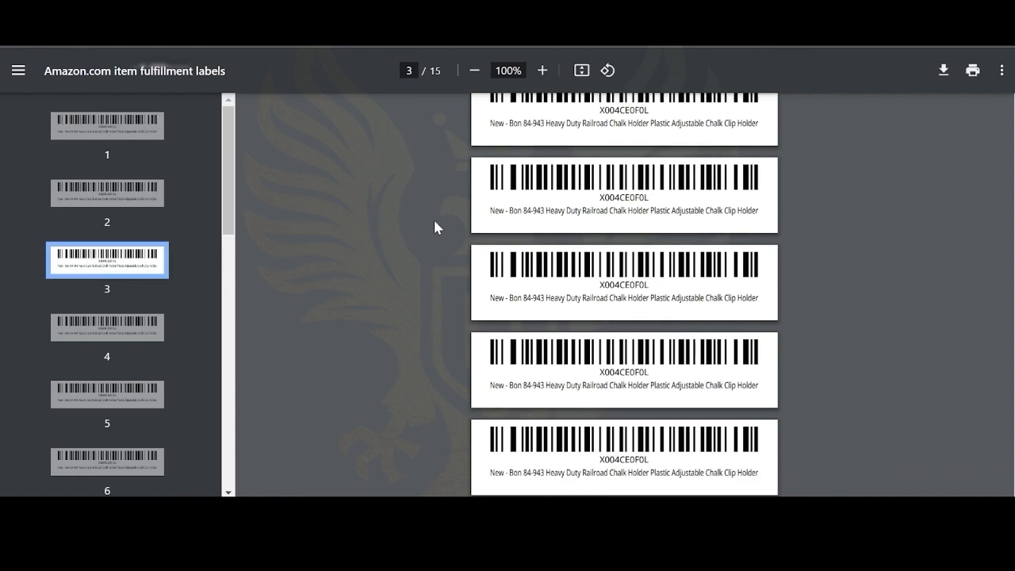
{"action": "scroll", "coordinate": [434, 227], "scroll_direction": "down", "scroll_amount": 10}
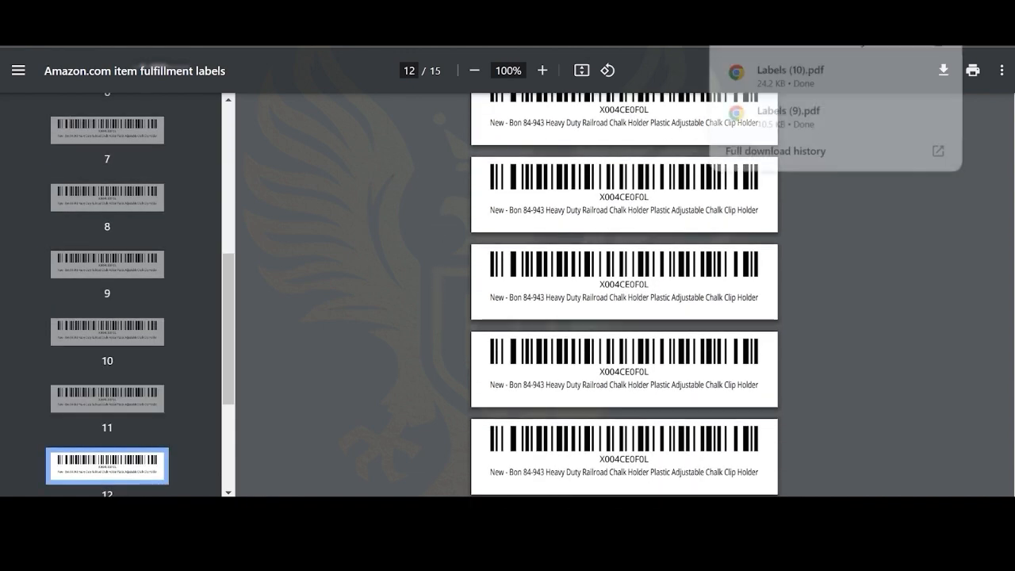
{"action": "left_click", "coordinate": [820, 132]}
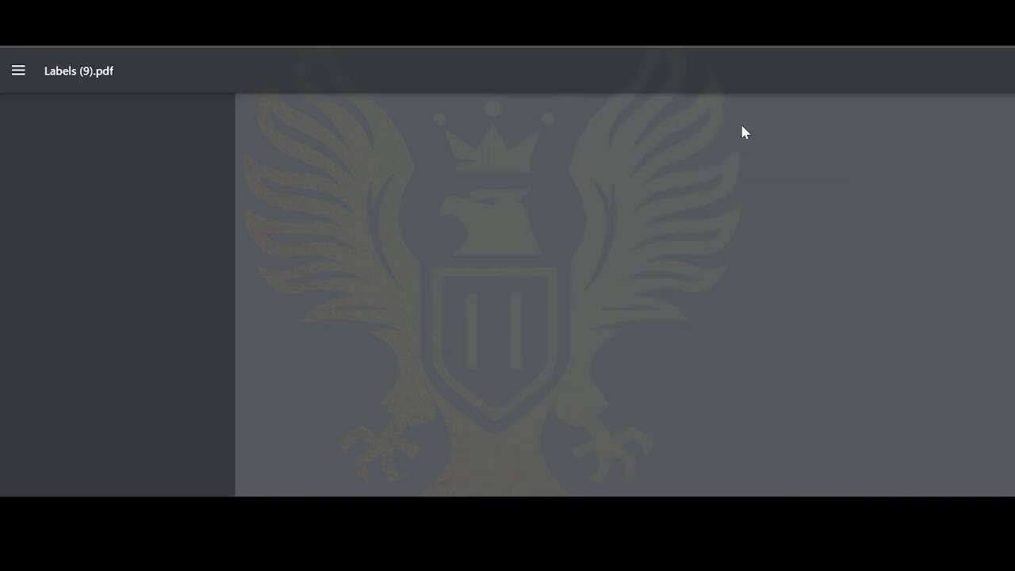
{"action": "scroll", "coordinate": [500, 235], "scroll_direction": "down", "scroll_amount": 1}
{"action": "scroll", "coordinate": [497, 253], "scroll_direction": "down", "scroll_amount": 1}
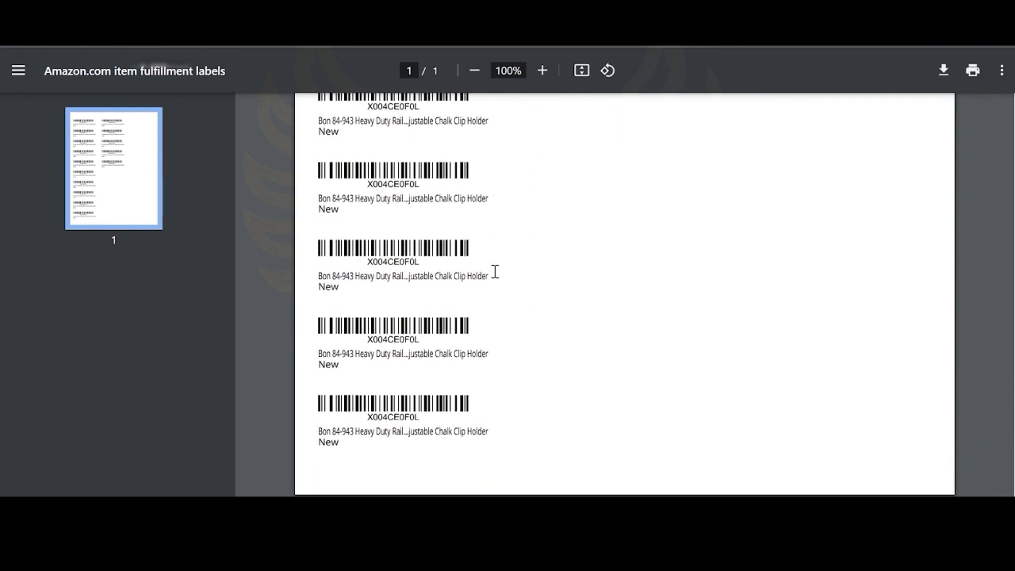
{"action": "key", "text": "ctrl+w"}
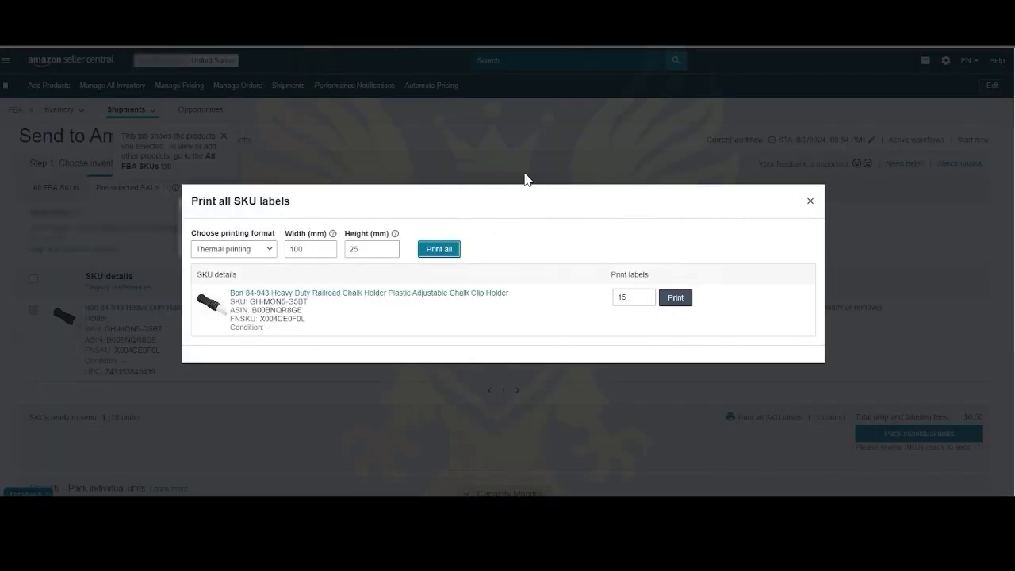
{"action": "left_click", "coordinate": [809, 202]}
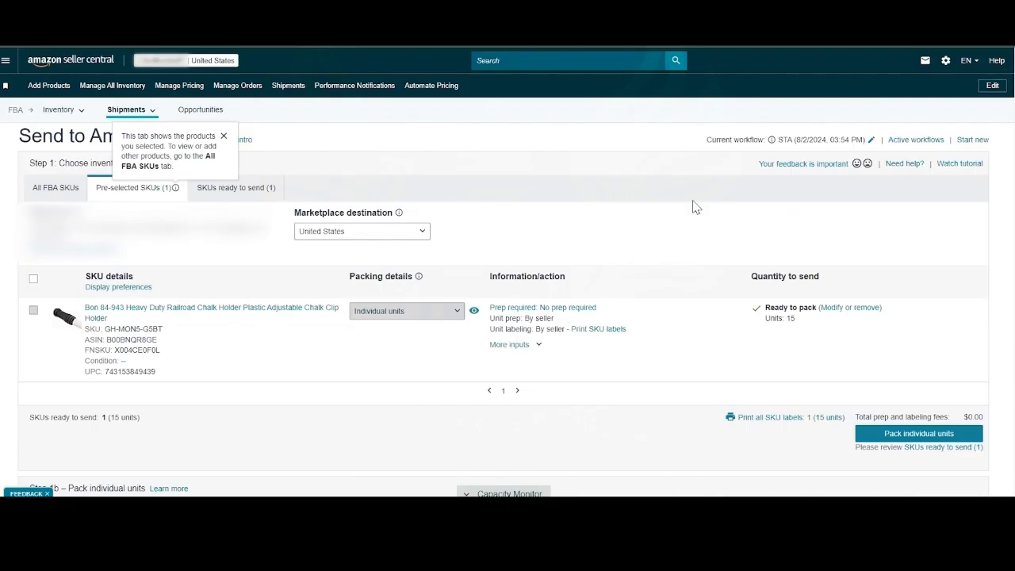
Proceed to packing individual units and confirm that everything in pack group 1 will fit into one box.
{"action": "left_click", "coordinate": [918, 434]}
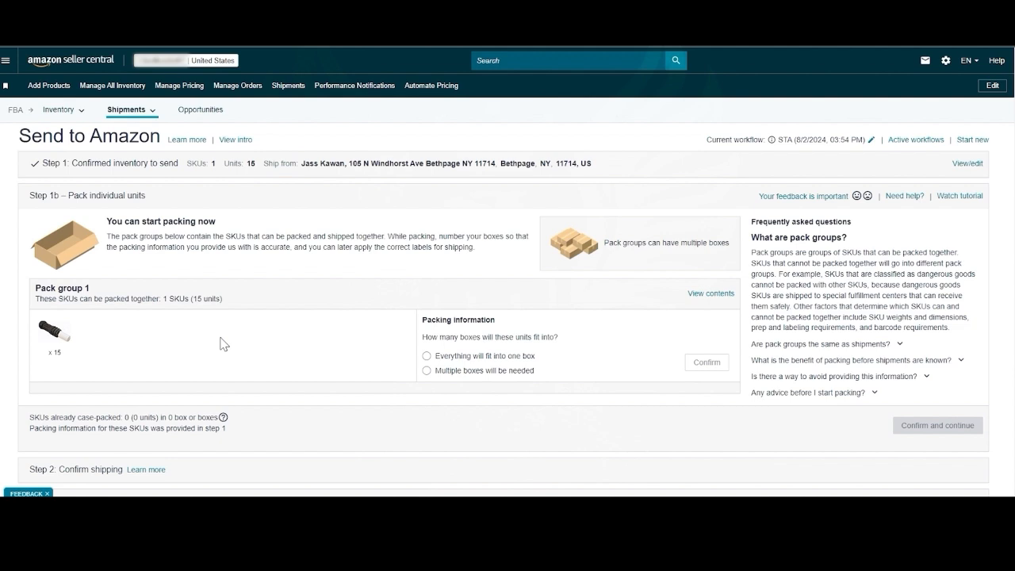
{"action": "left_click", "coordinate": [447, 374]}
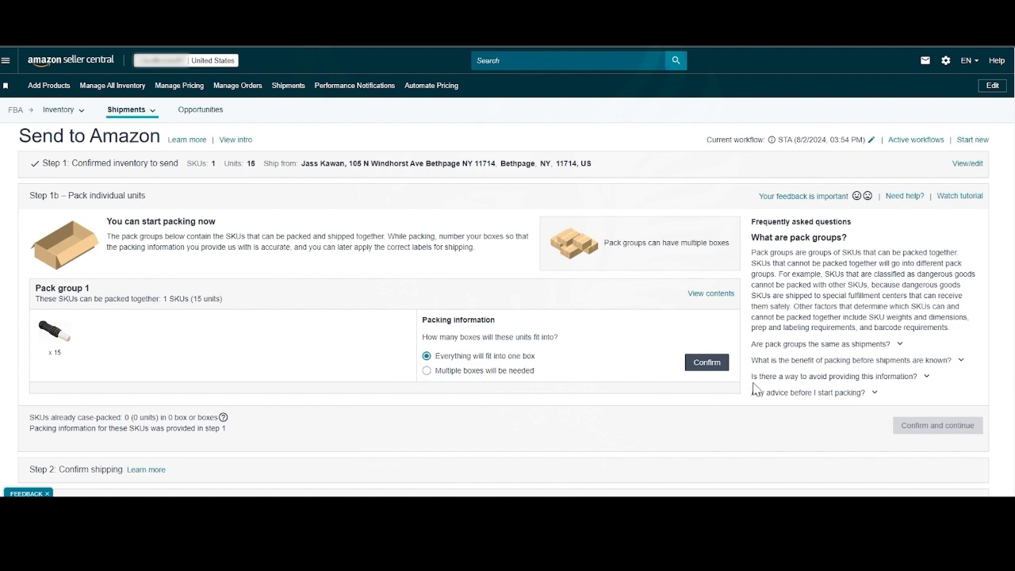
{"action": "left_click", "coordinate": [694, 366]}
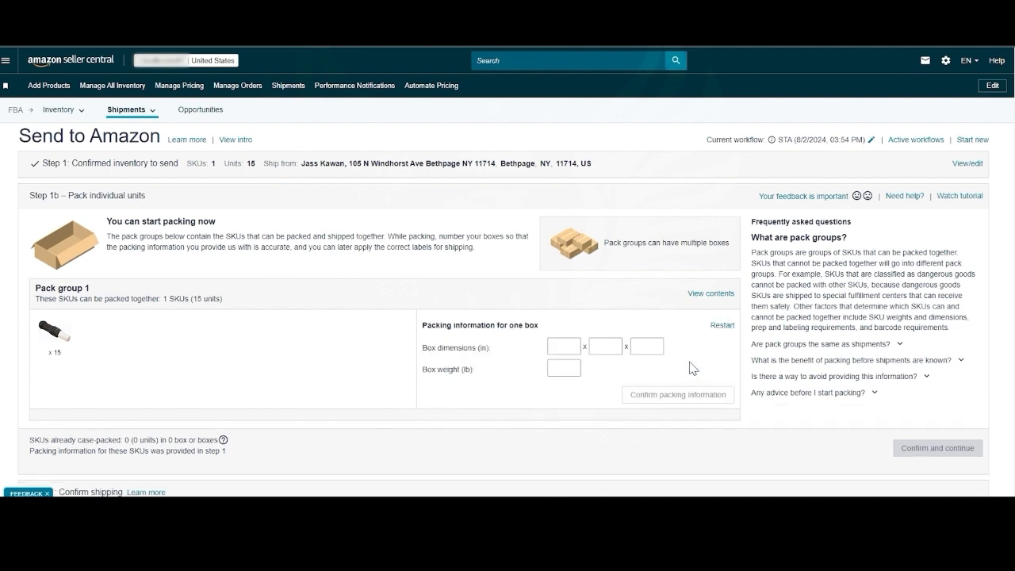
Set the box dimensions to 5 x 8 x 5 in and its weight to 10 lb, and confirm the packing information to continue to shipping.
{"action": "left_click", "coordinate": [561, 346]}
{"action": "left_click", "coordinate": [609, 341]}
{"action": "type", "text": "8"}
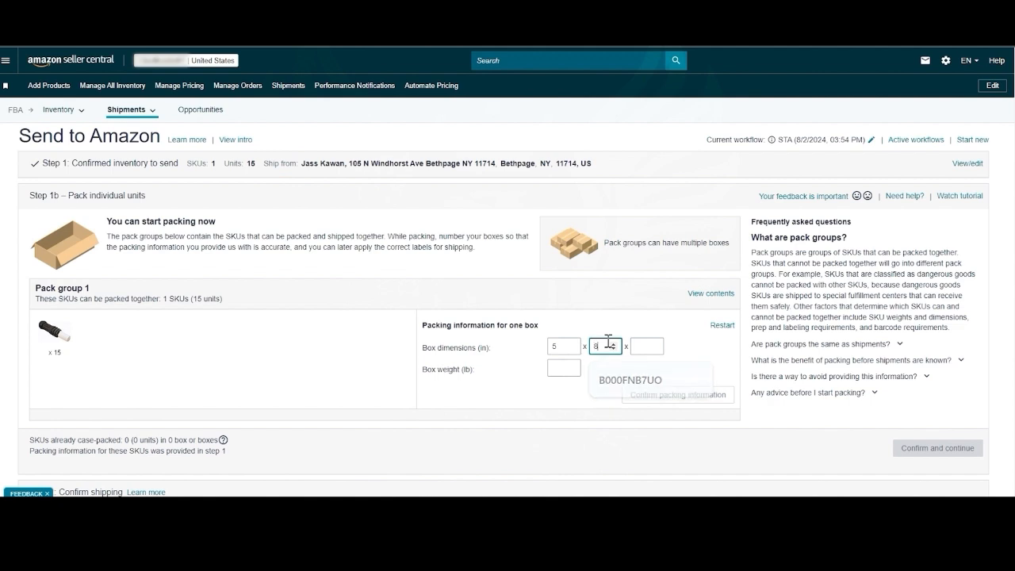
{"action": "left_click", "coordinate": [650, 346]}
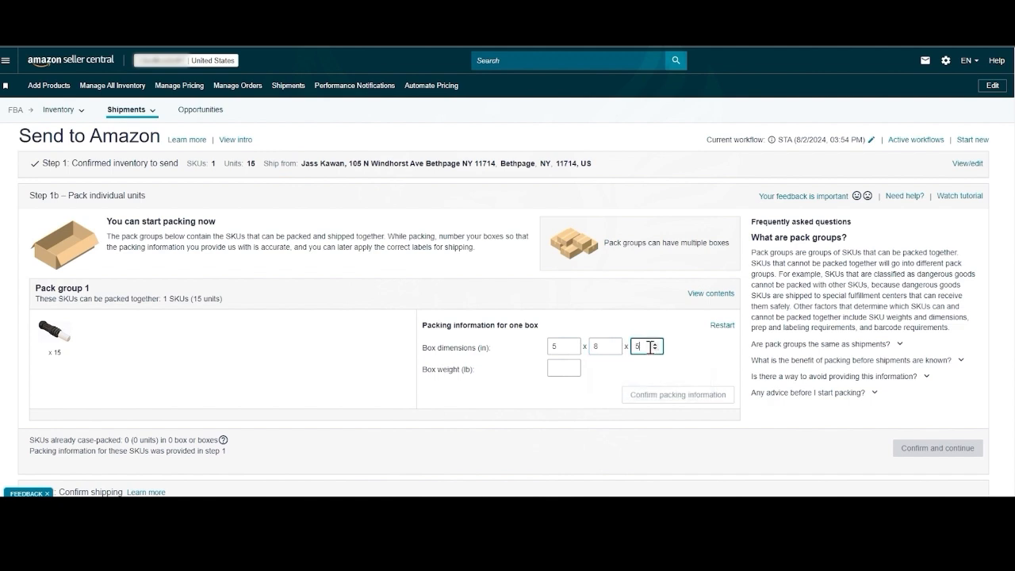
{"action": "left_click", "coordinate": [566, 369]}
{"action": "type", "text": "10"}
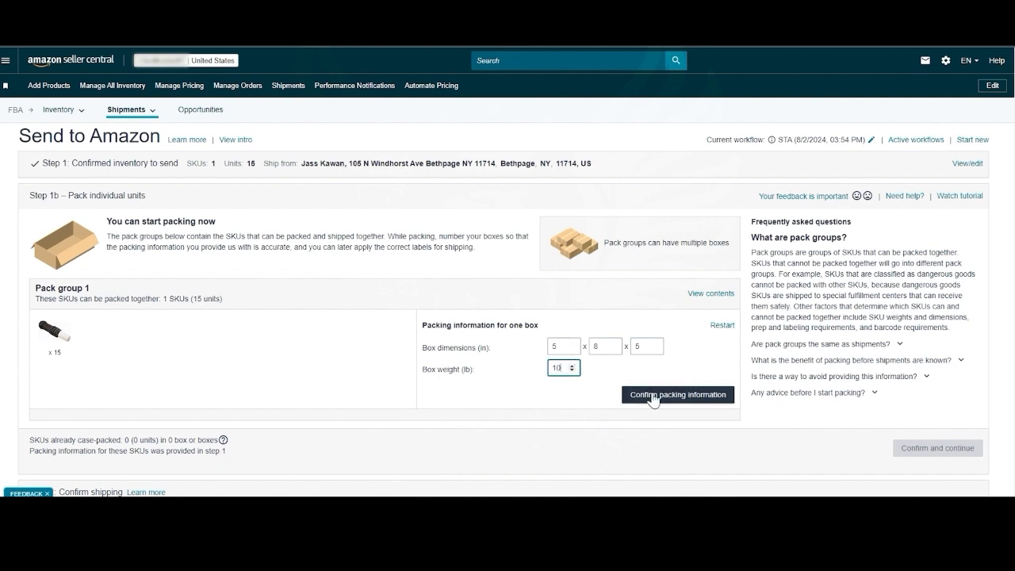
{"action": "left_click", "coordinate": [652, 396]}
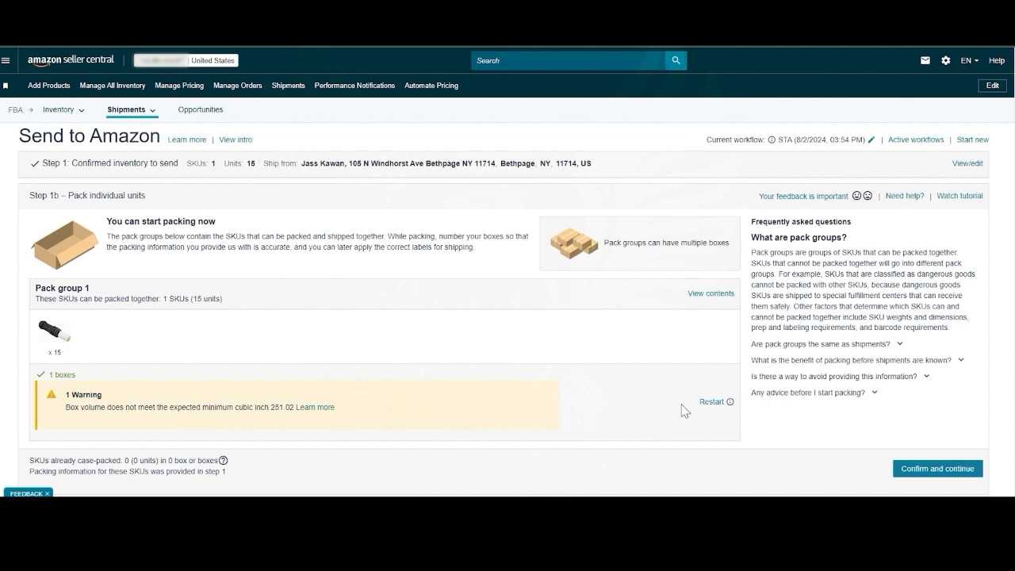
{"action": "scroll", "coordinate": [556, 406], "scroll_direction": "down", "scroll_amount": 1}
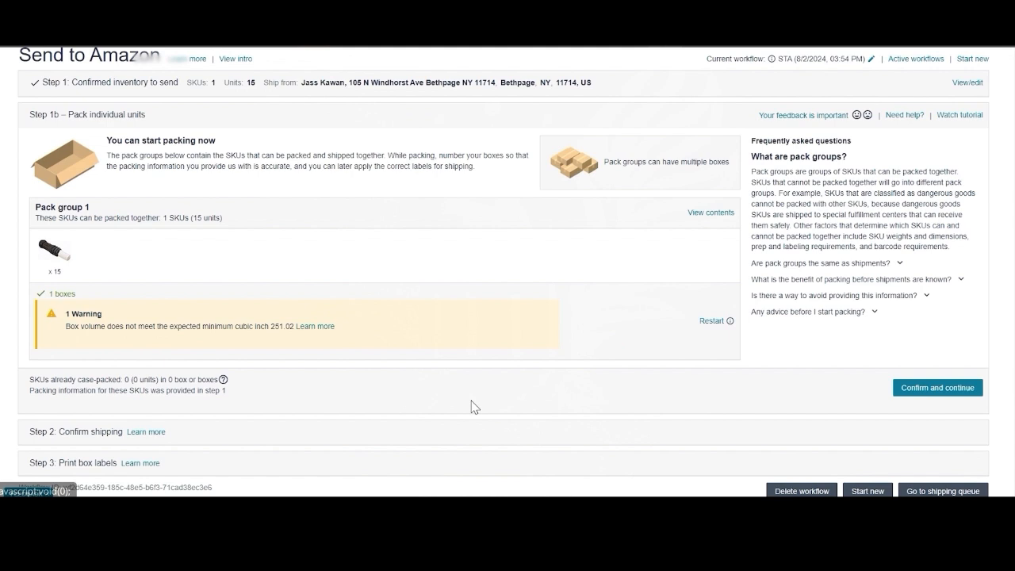
{"action": "left_click", "coordinate": [912, 390]}
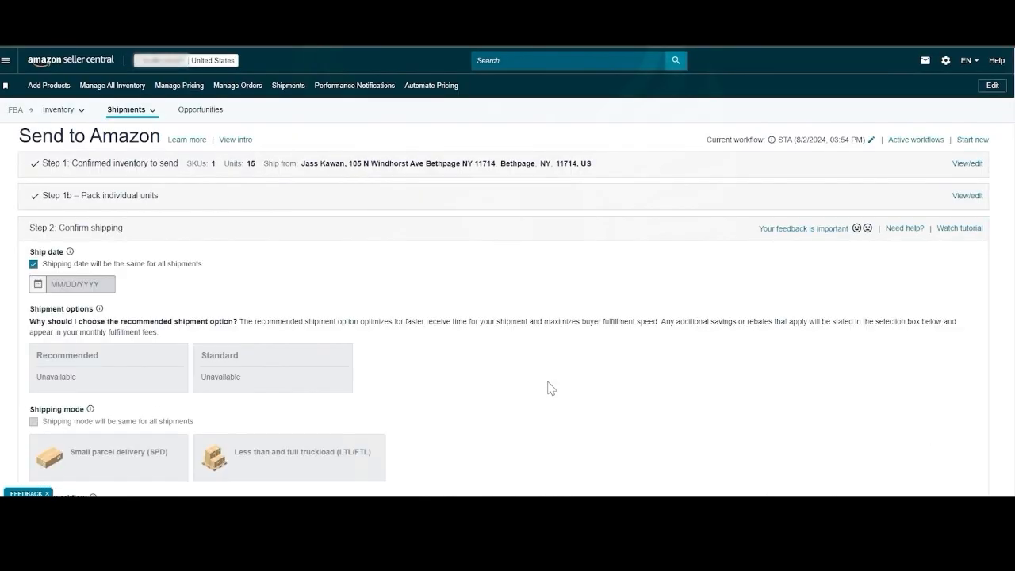
Review the inbound placement, shipping mode and carrier options for confirming the shipment.
{"action": "scroll", "coordinate": [168, 264], "scroll_direction": "down", "scroll_amount": 2}
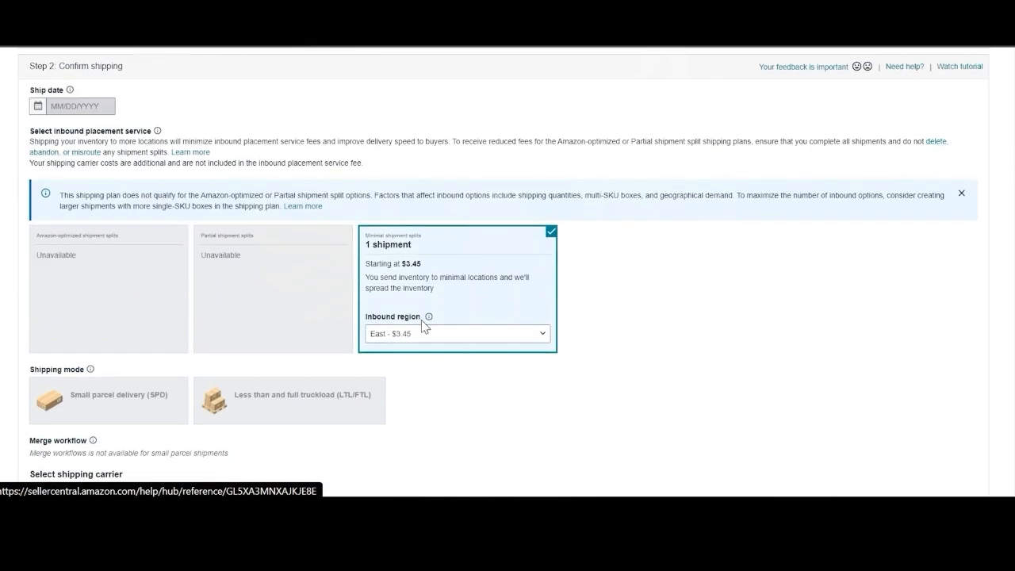
{"action": "scroll", "coordinate": [592, 291], "scroll_direction": "down", "scroll_amount": 2}
{"action": "scroll", "coordinate": [250, 242], "scroll_direction": "up", "scroll_amount": 3}
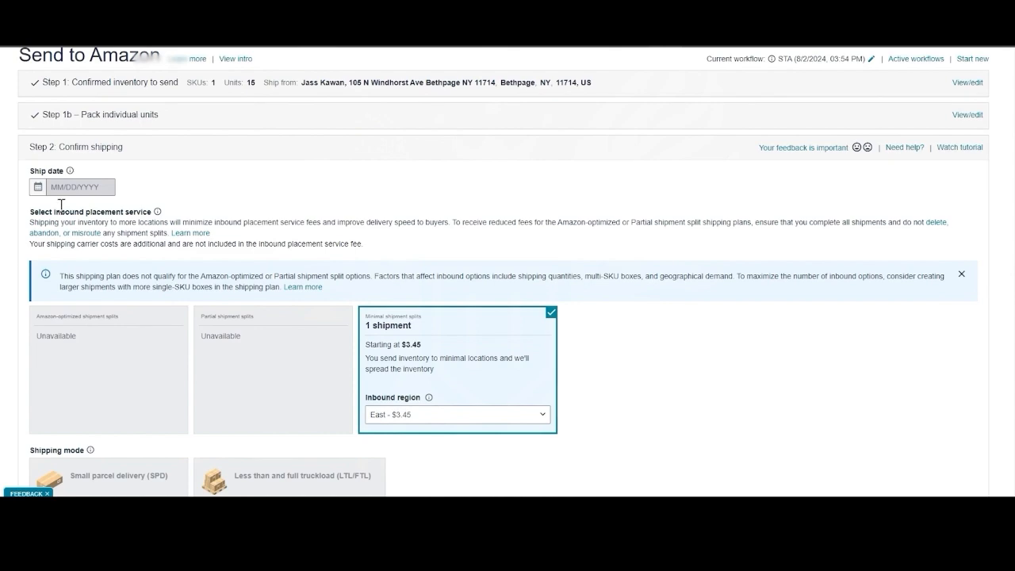
Set the ship date to August 2, 2024, and review the shipping mode, carrier and estimated charges for the shipment.
{"action": "scroll", "coordinate": [293, 242], "scroll_direction": "down", "scroll_amount": 6}
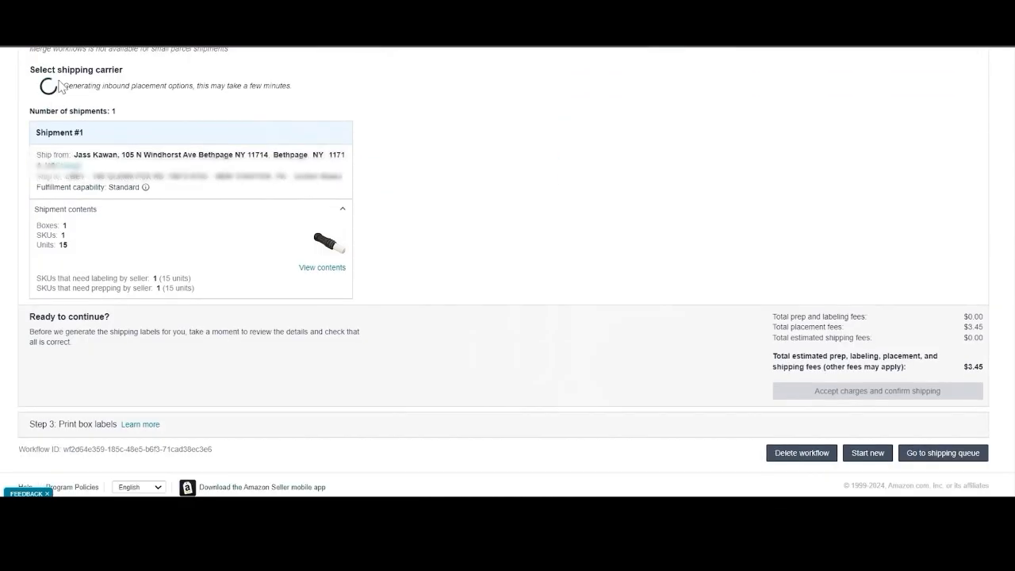
{"action": "scroll", "coordinate": [432, 317], "scroll_direction": "up", "scroll_amount": 3}
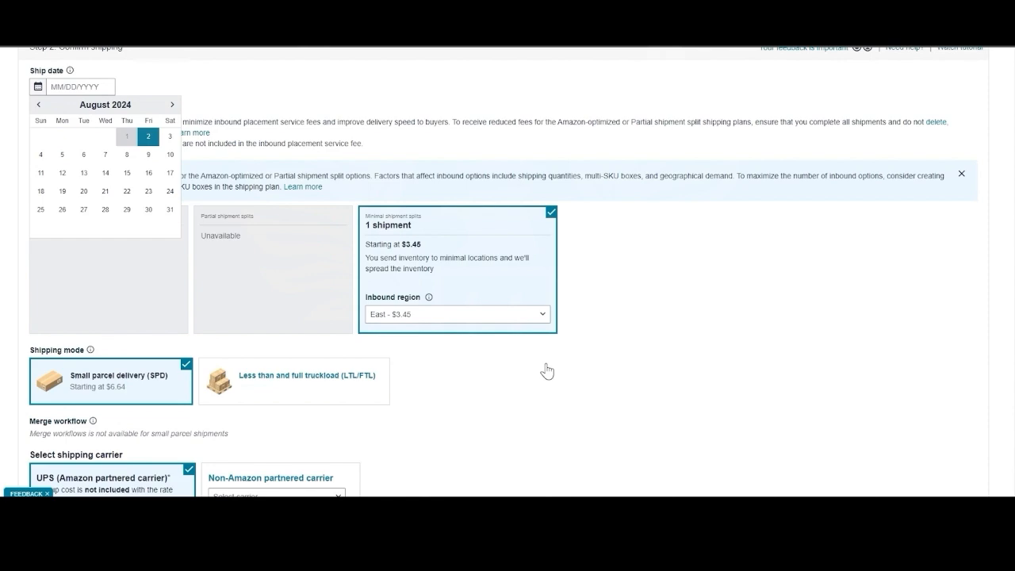
{"action": "scroll", "coordinate": [547, 370], "scroll_direction": "up", "scroll_amount": 3}
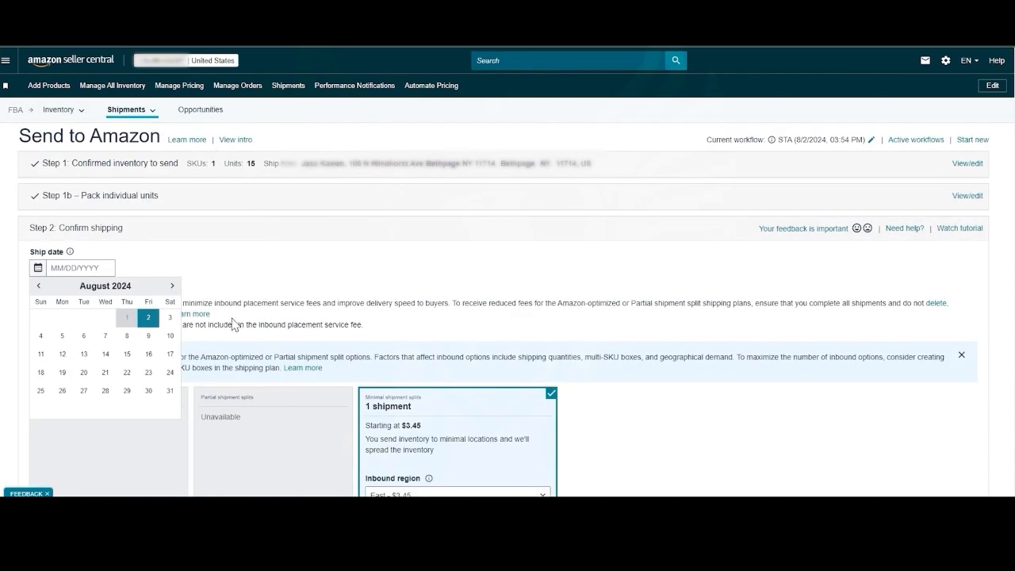
{"action": "left_click", "coordinate": [147, 317]}
{"action": "scroll", "coordinate": [702, 391], "scroll_direction": "down", "scroll_amount": 7}
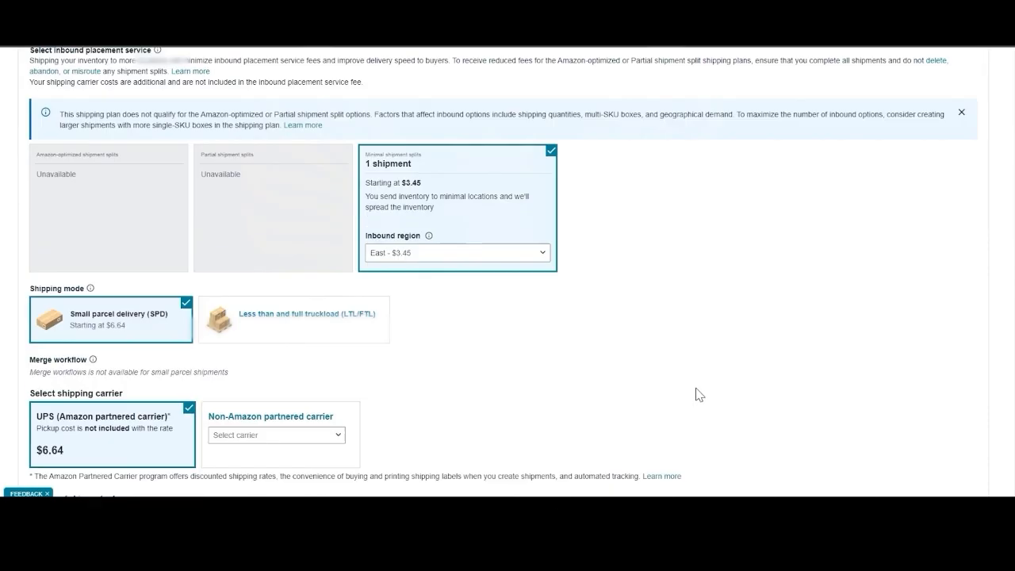
{"action": "scroll", "coordinate": [479, 305], "scroll_direction": "down", "scroll_amount": 2}
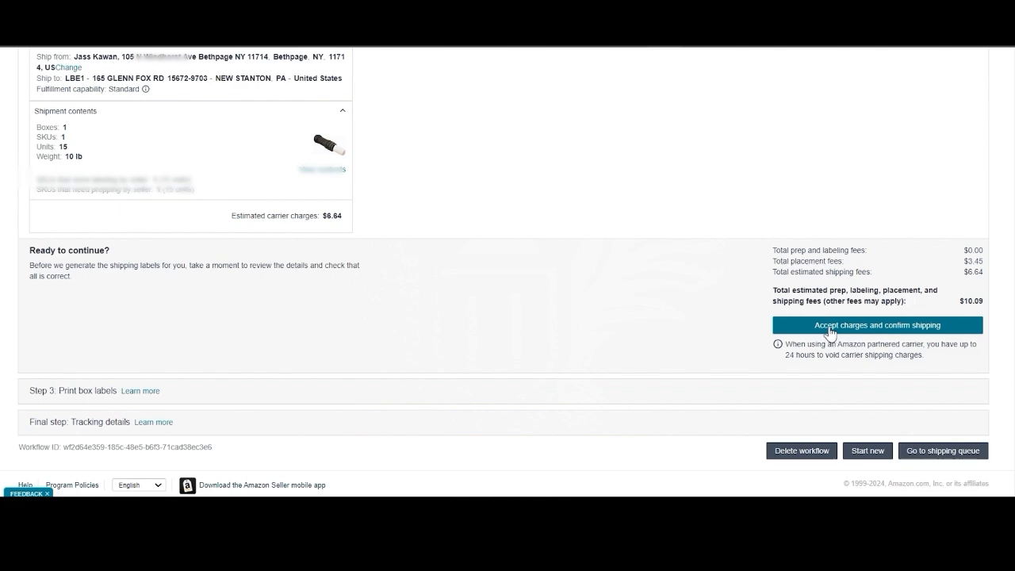
Recheck the shipping details, and delete the current Send to Amazon workflow instead of accepting the charges.
{"action": "scroll", "coordinate": [830, 333], "scroll_direction": "up", "scroll_amount": 14}
{"action": "scroll", "coordinate": [828, 333], "scroll_direction": "down", "scroll_amount": 15}
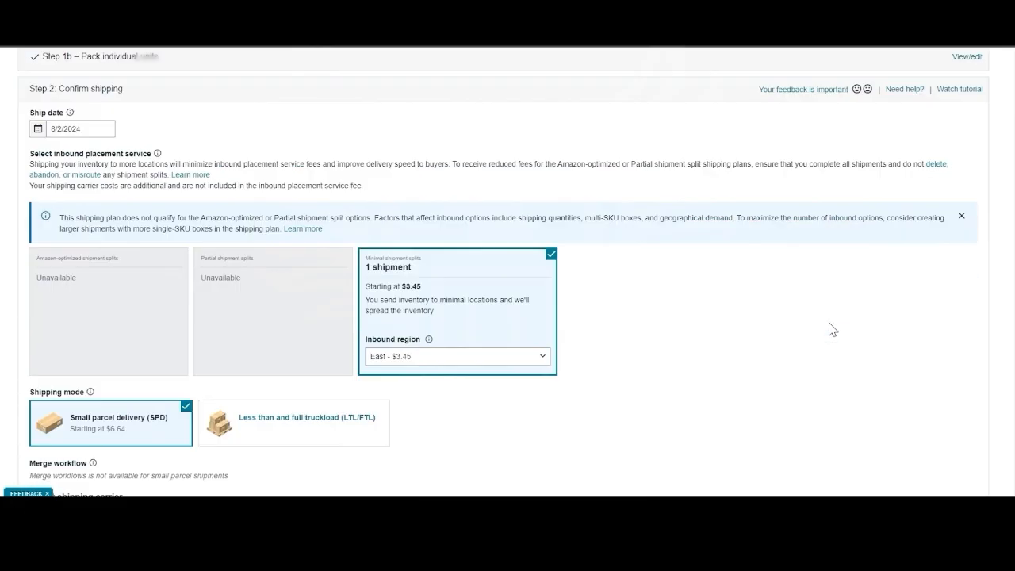
{"action": "left_click", "coordinate": [820, 357]}
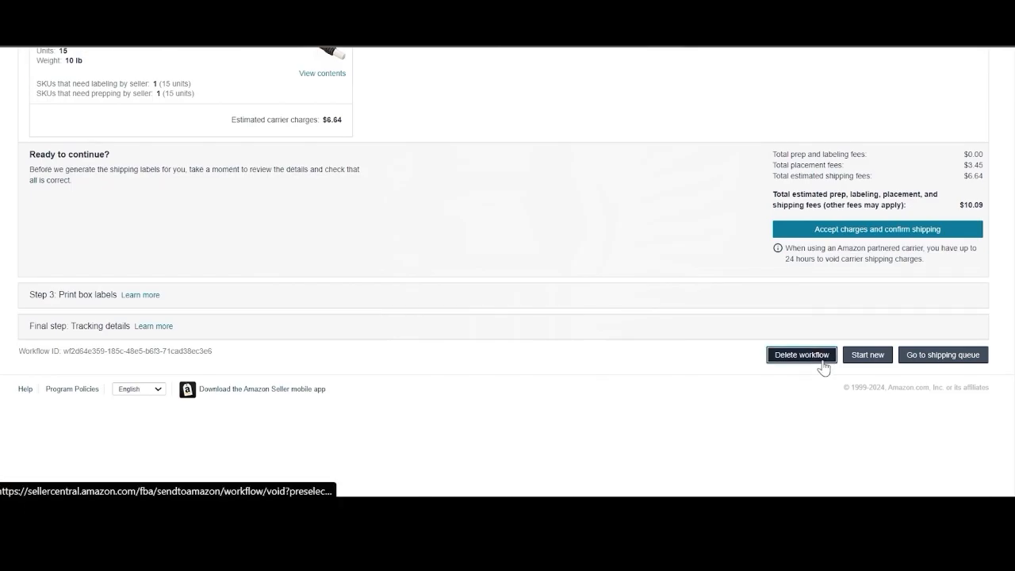
{"action": "left_click", "coordinate": [766, 311]}
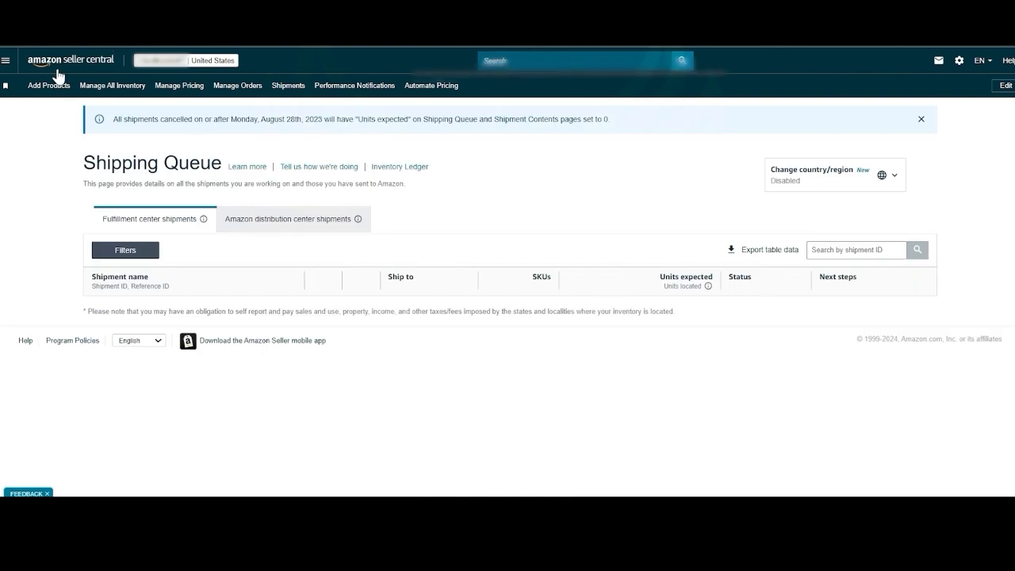
Open Account Health and Performance Notifications in separate tabs, and look through the list of performance notifications.
{"action": "left_click", "coordinate": [6, 64]}
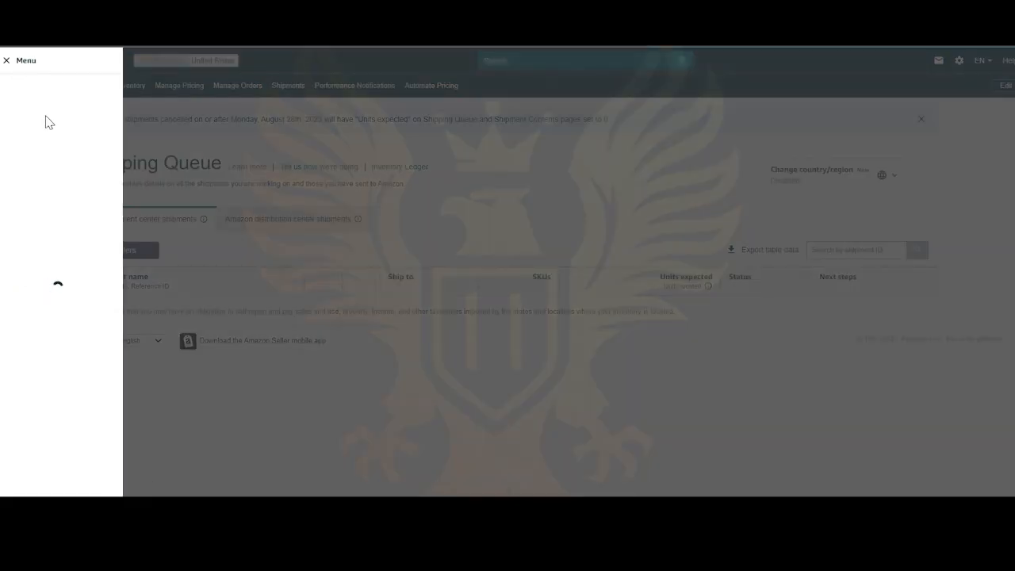
{"action": "mouse_move", "coordinate": [48, 123]}
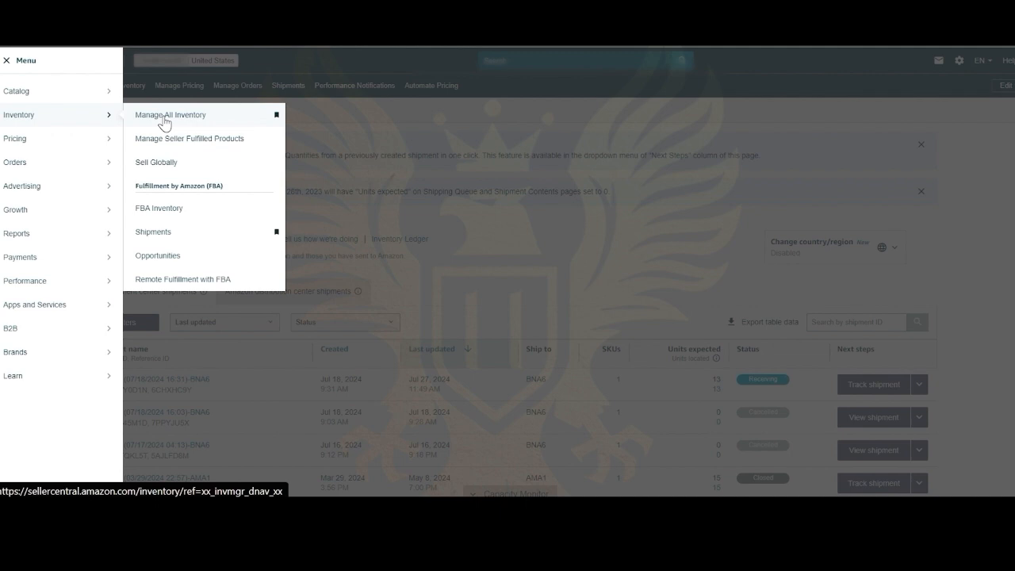
{"action": "mouse_move", "coordinate": [79, 141]}
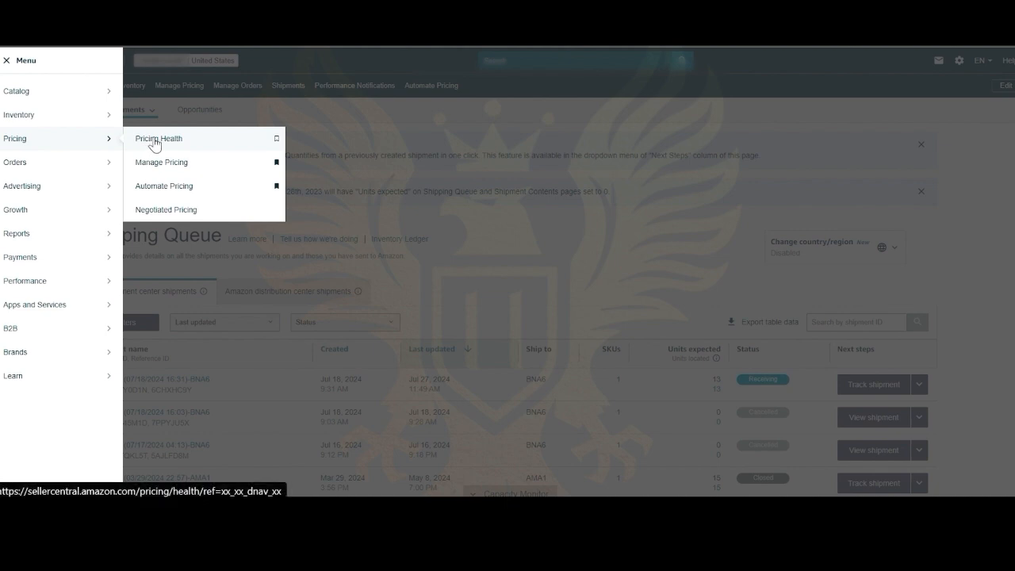
{"action": "mouse_move", "coordinate": [61, 174]}
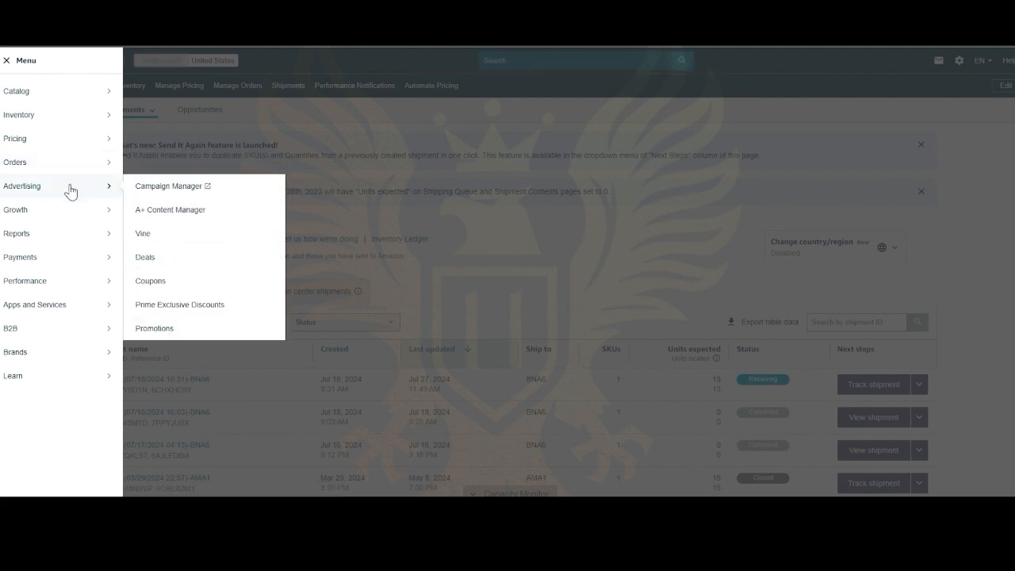
{"action": "mouse_move", "coordinate": [68, 290]}
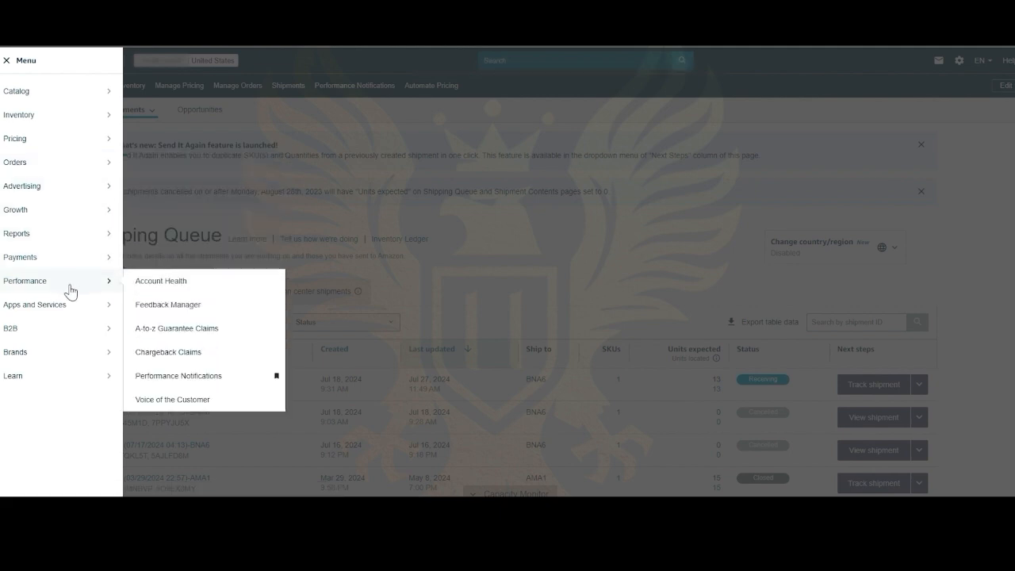
{"action": "right_click", "coordinate": [149, 287]}
{"action": "left_click", "coordinate": [230, 133]}
{"action": "right_click", "coordinate": [193, 399]}
{"action": "left_click", "coordinate": [229, 107]}
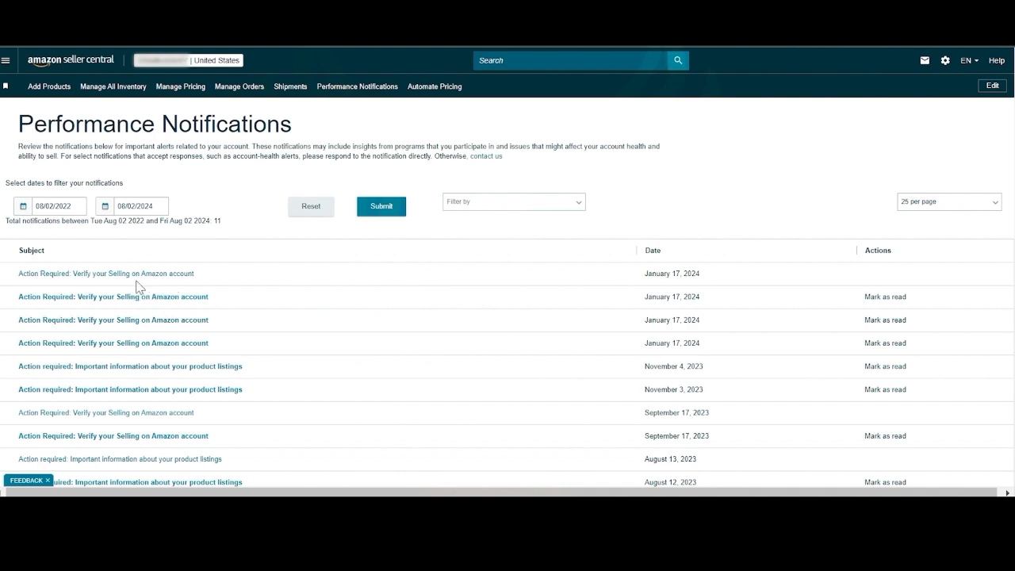
{"action": "scroll", "coordinate": [131, 342], "scroll_direction": "down", "scroll_amount": 3}
{"action": "scroll", "coordinate": [131, 342], "scroll_direction": "up", "scroll_amount": 3}
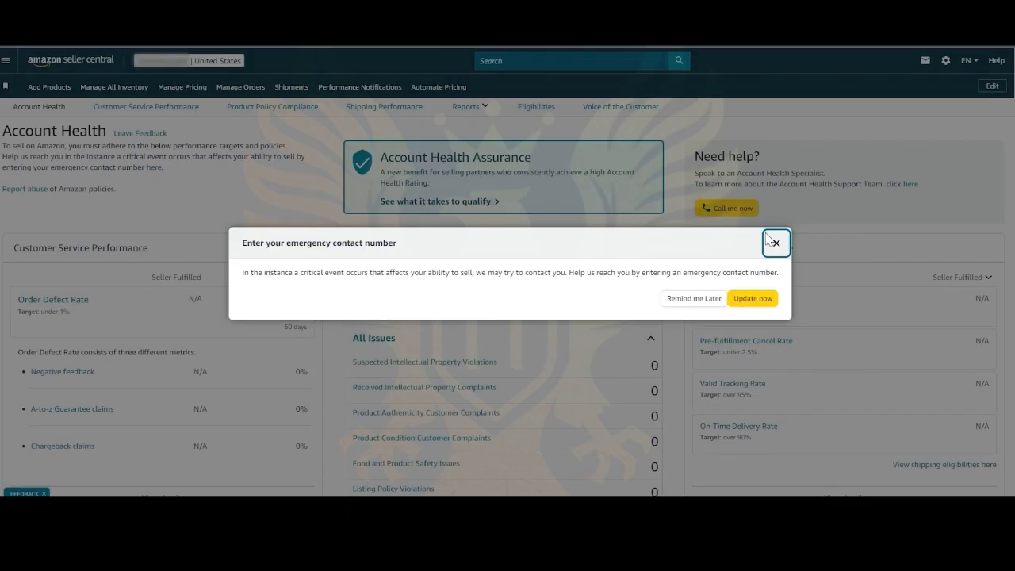
Dismiss the emergency contact number prompt and examine the customer service, policy compliance and shipping performance metrics in Account Health.
{"action": "left_click", "coordinate": [774, 242]}
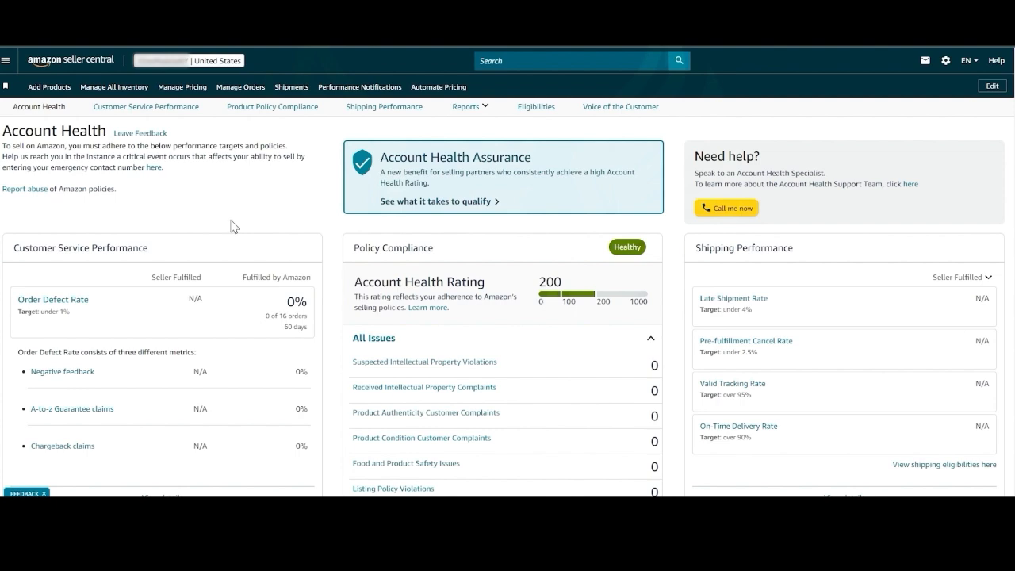
{"action": "scroll", "coordinate": [494, 199], "scroll_direction": "down", "scroll_amount": 3}
{"action": "scroll", "coordinate": [575, 166], "scroll_direction": "up", "scroll_amount": 2}
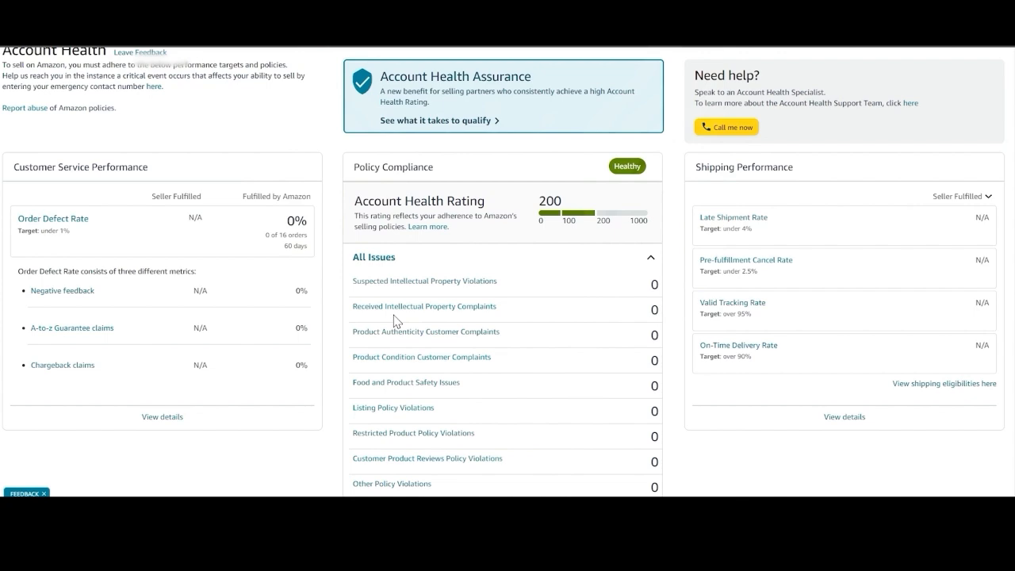
{"action": "scroll", "coordinate": [546, 338], "scroll_direction": "down", "scroll_amount": 1}
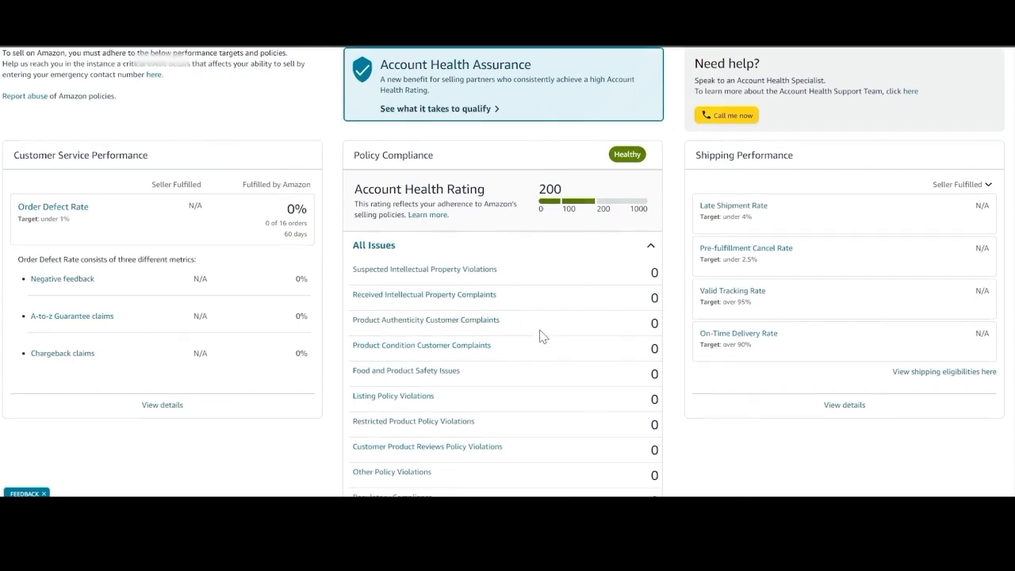
{"action": "scroll", "coordinate": [431, 285], "scroll_direction": "down", "scroll_amount": 3}
{"action": "scroll", "coordinate": [431, 281], "scroll_direction": "up", "scroll_amount": 4}
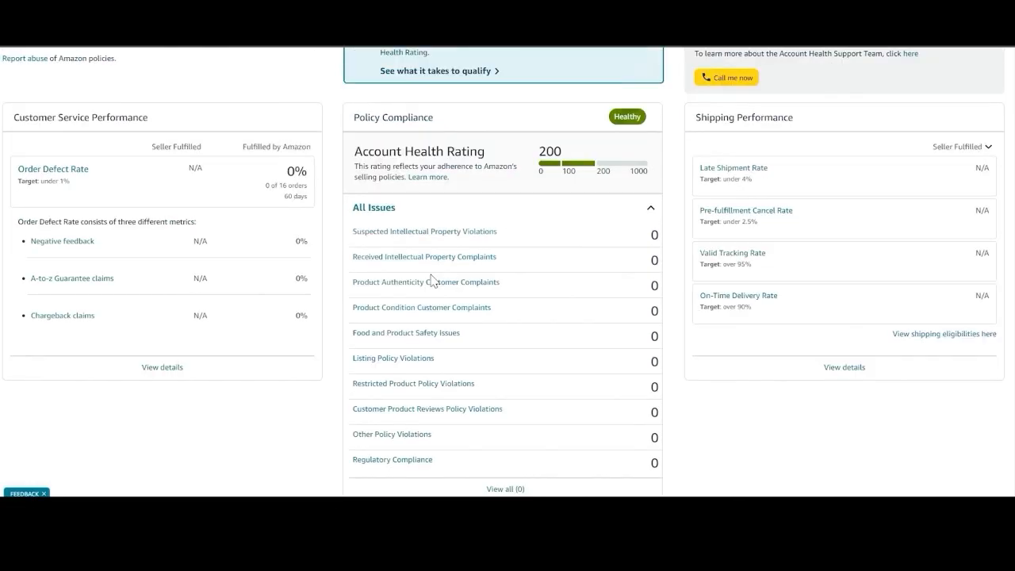
{"action": "scroll", "coordinate": [430, 279], "scroll_direction": "up", "scroll_amount": 2}
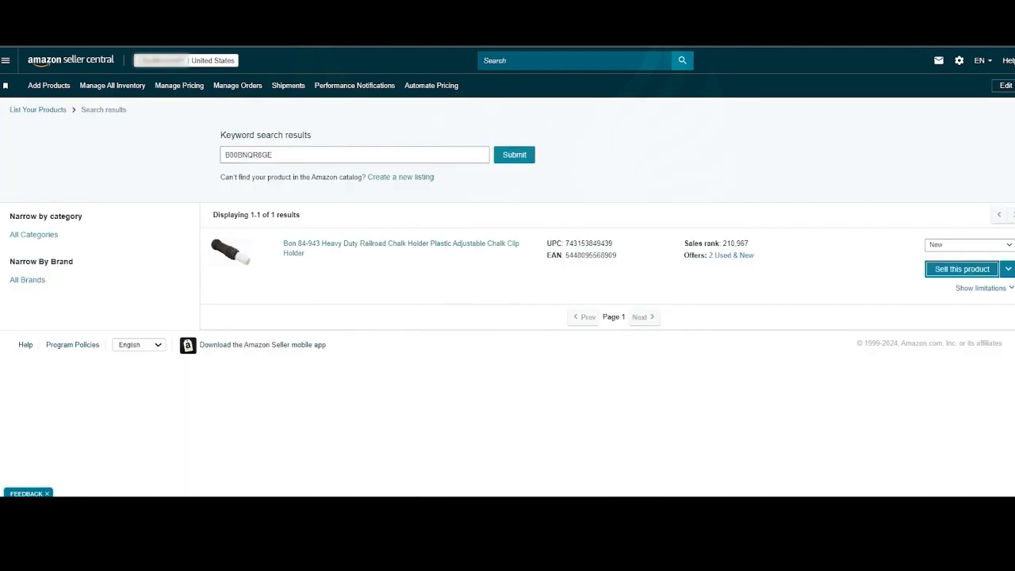
{"action": "left_click", "coordinate": [9, 66]}
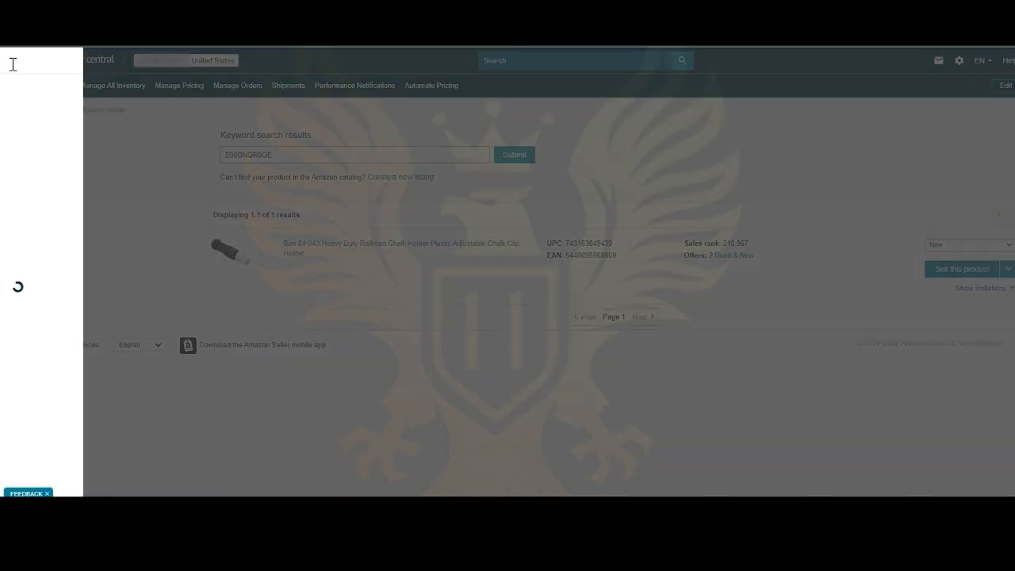
{"action": "mouse_move", "coordinate": [58, 333]}
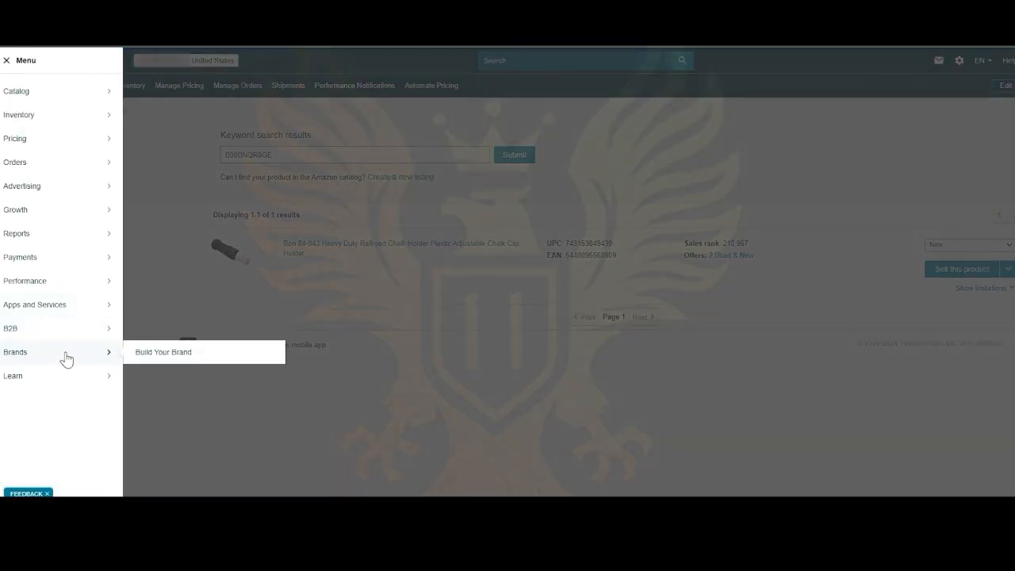
{"action": "mouse_move", "coordinate": [54, 279]}
{"action": "mouse_move", "coordinate": [57, 260]}
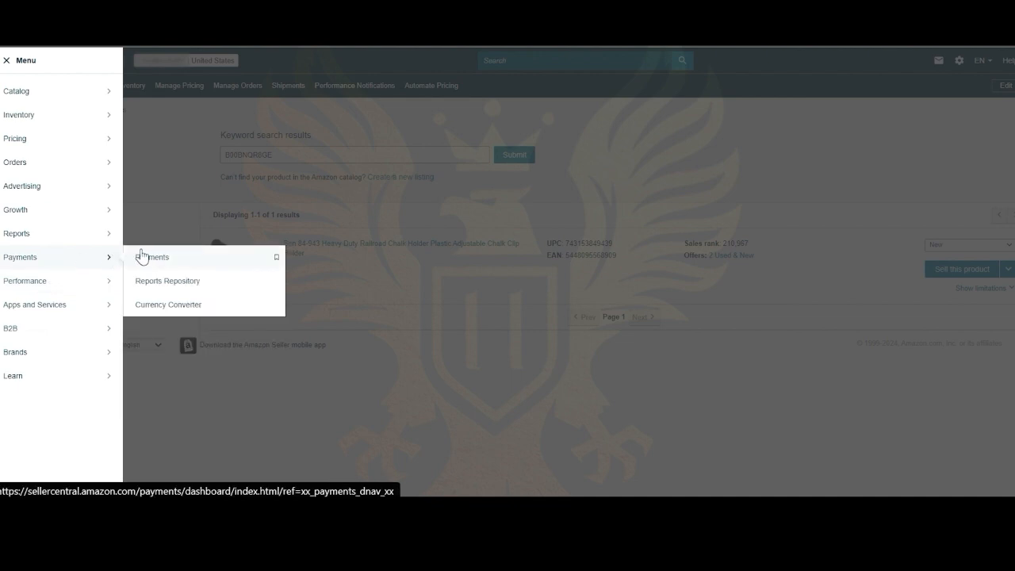
{"action": "mouse_move", "coordinate": [82, 196]}
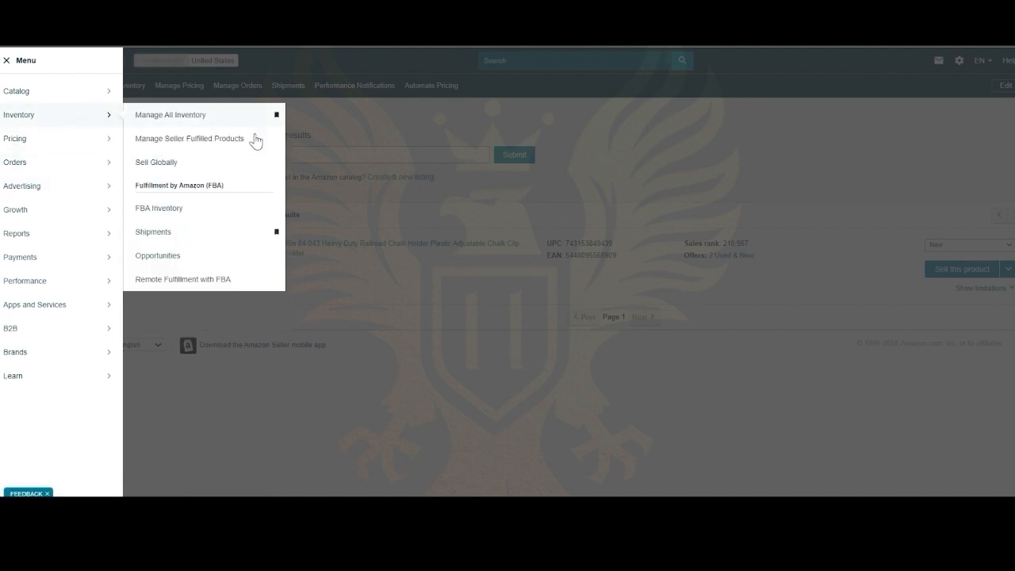
{"action": "left_click", "coordinate": [719, 143]}
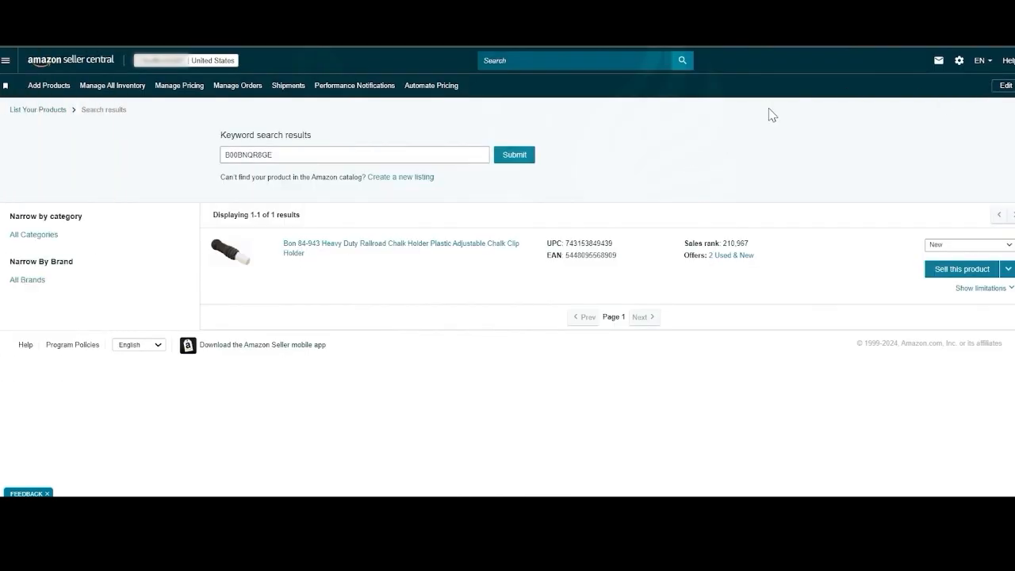
Open the help resources, review the selectable support issues, and bring up the description field for an issue that is not listed.
{"action": "mouse_move", "coordinate": [1009, 63]}
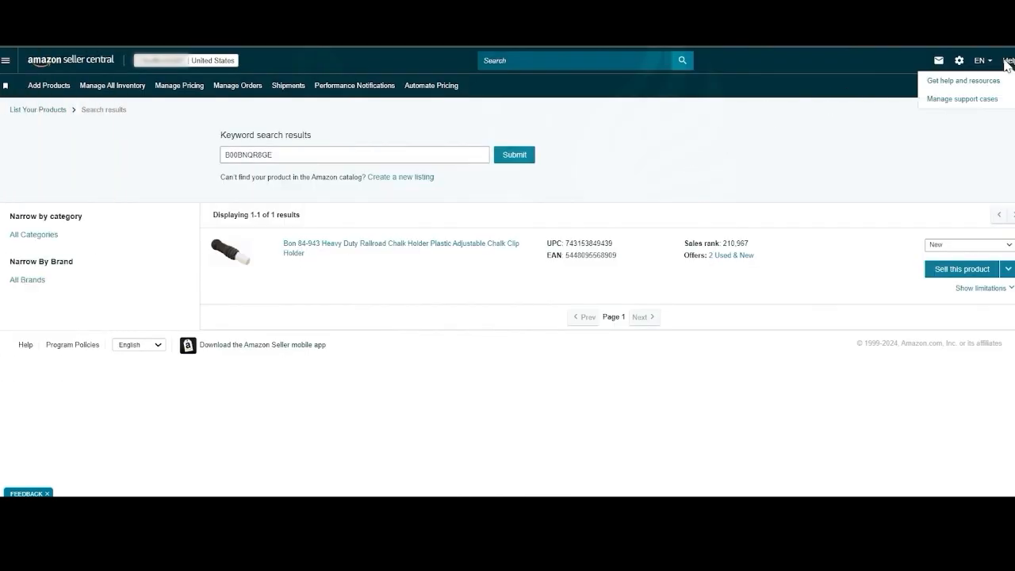
{"action": "left_click", "coordinate": [974, 87]}
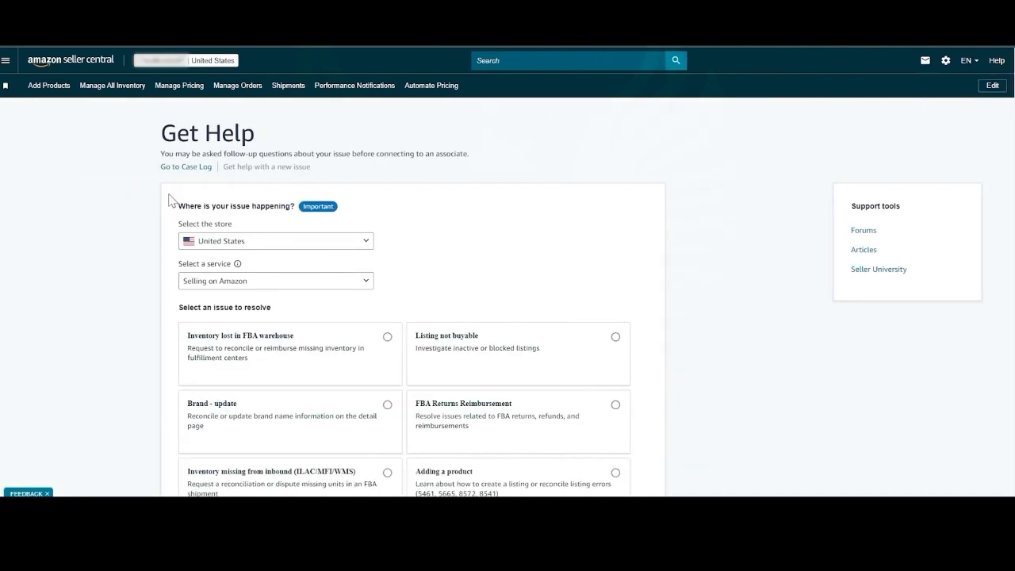
{"action": "scroll", "coordinate": [310, 283], "scroll_direction": "down", "scroll_amount": 3}
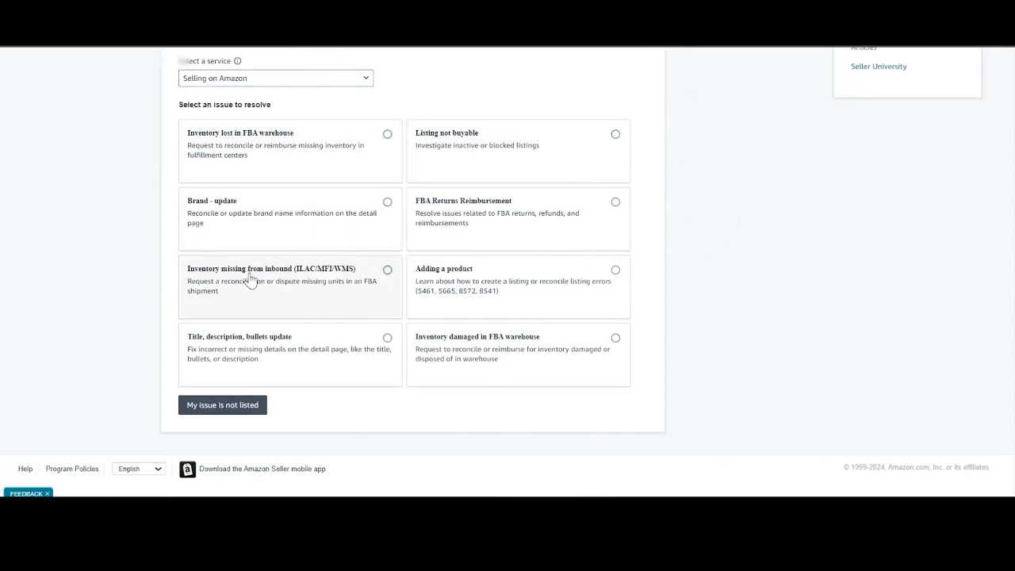
{"action": "left_click", "coordinate": [246, 409]}
{"action": "scroll", "coordinate": [262, 390], "scroll_direction": "down", "scroll_amount": 2}
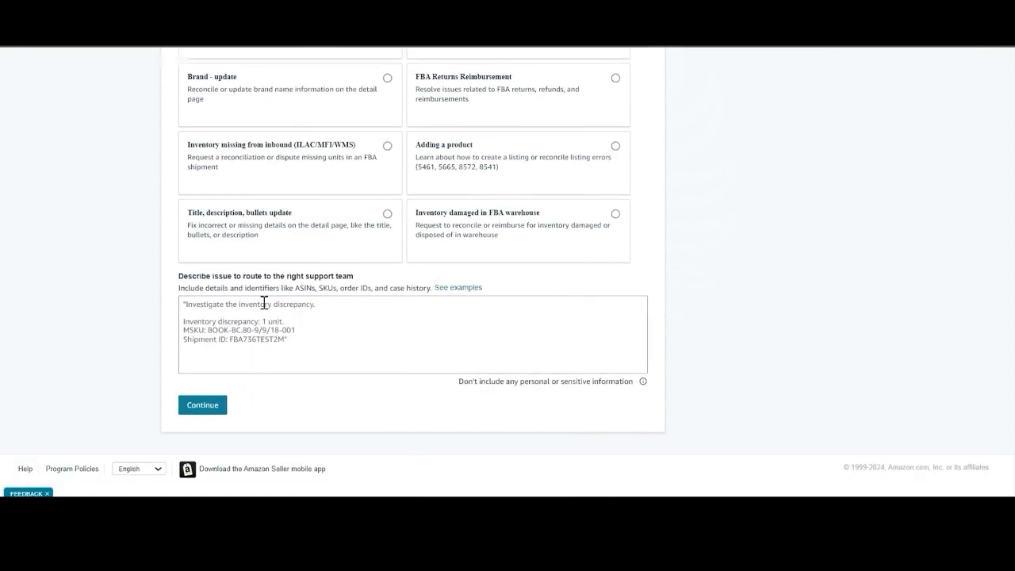
{"action": "left_click", "coordinate": [264, 303]}
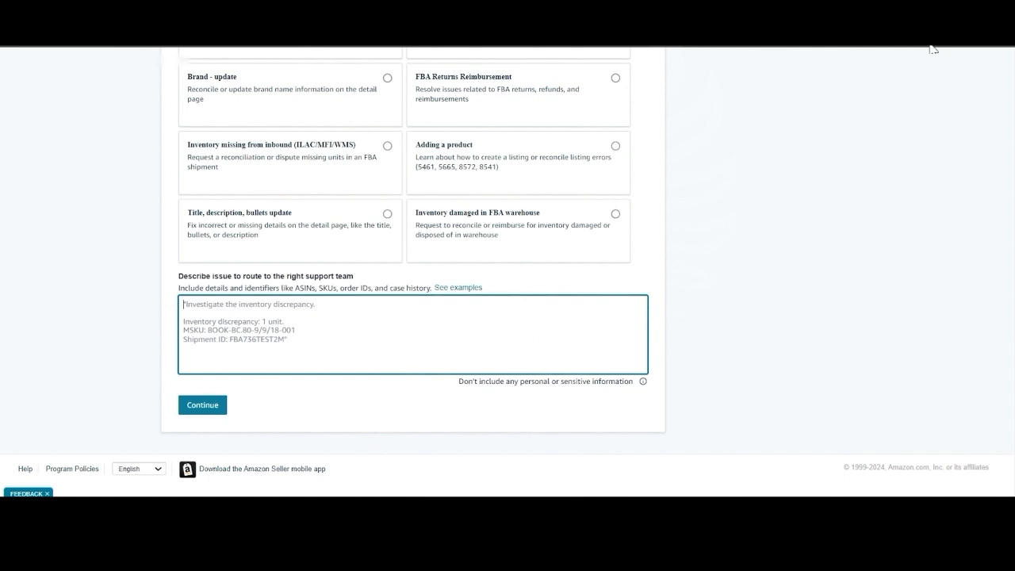
{"action": "scroll", "coordinate": [540, 158], "scroll_direction": "up", "scroll_amount": 5}
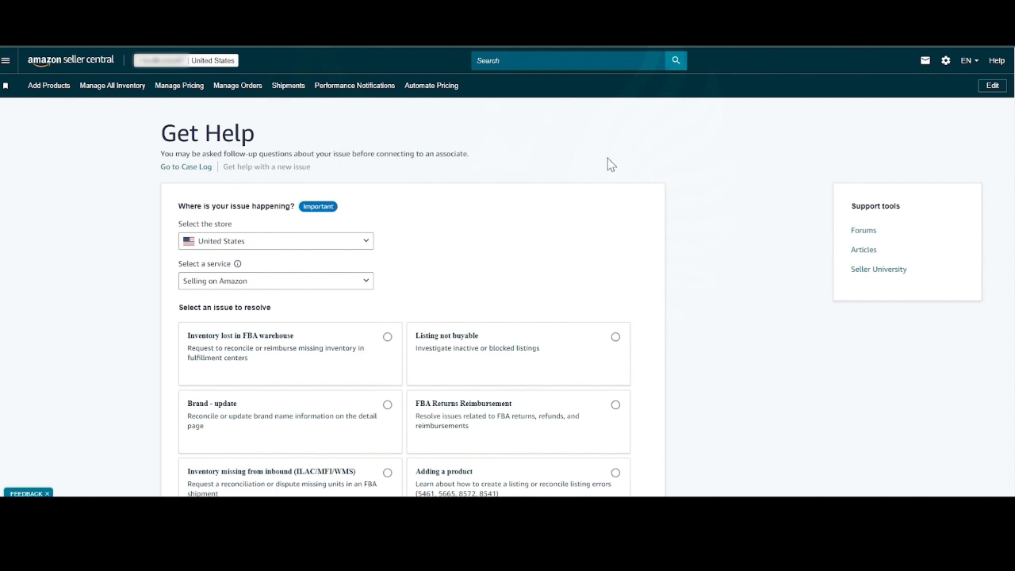
Look through the performance notifications again and return to the Seller Central home page.
{"action": "left_click", "coordinate": [369, 89]}
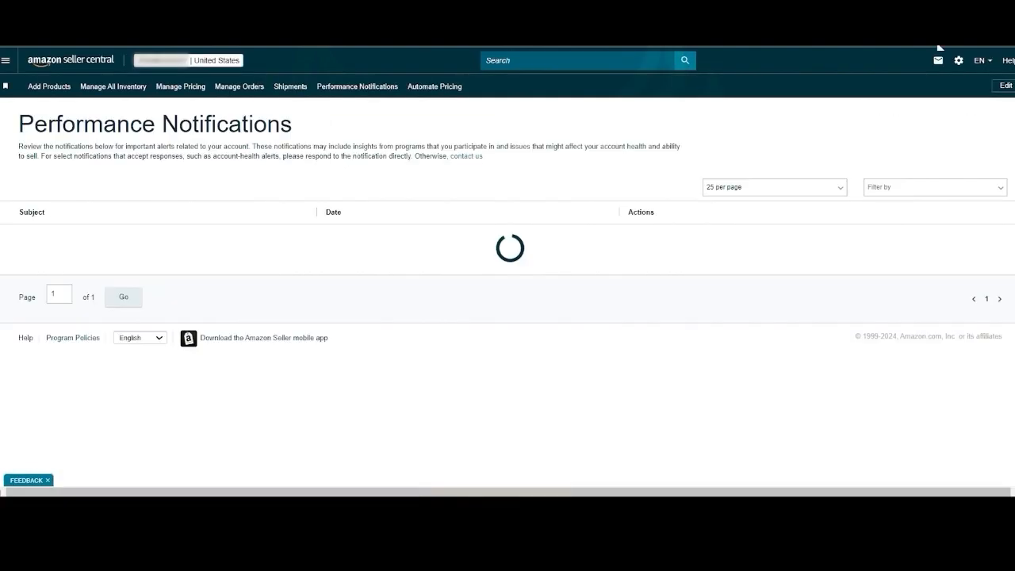
{"action": "scroll", "coordinate": [103, 304], "scroll_direction": "down", "scroll_amount": 2}
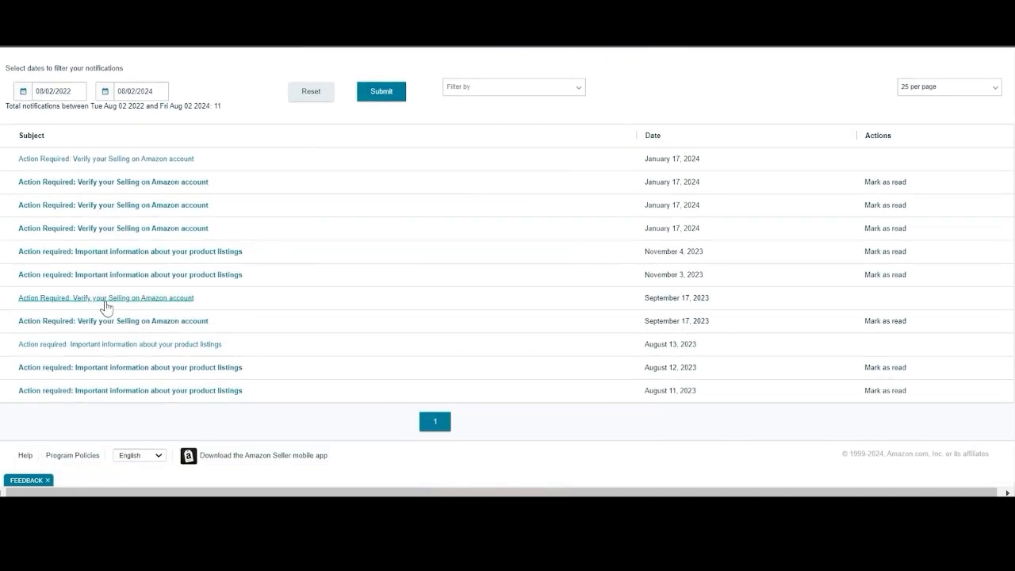
{"action": "scroll", "coordinate": [119, 254], "scroll_direction": "up", "scroll_amount": 2}
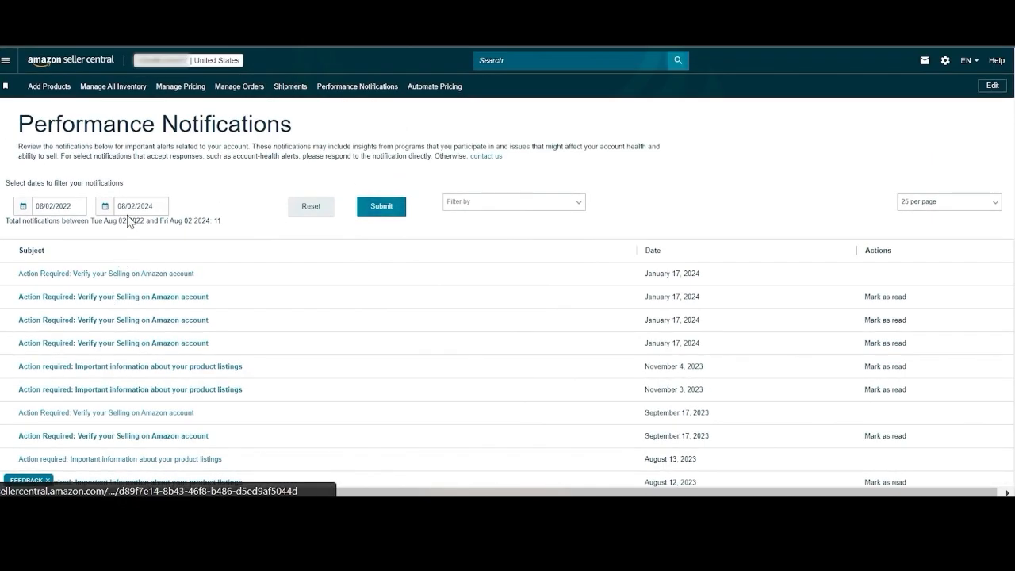
{"action": "left_click", "coordinate": [73, 65]}
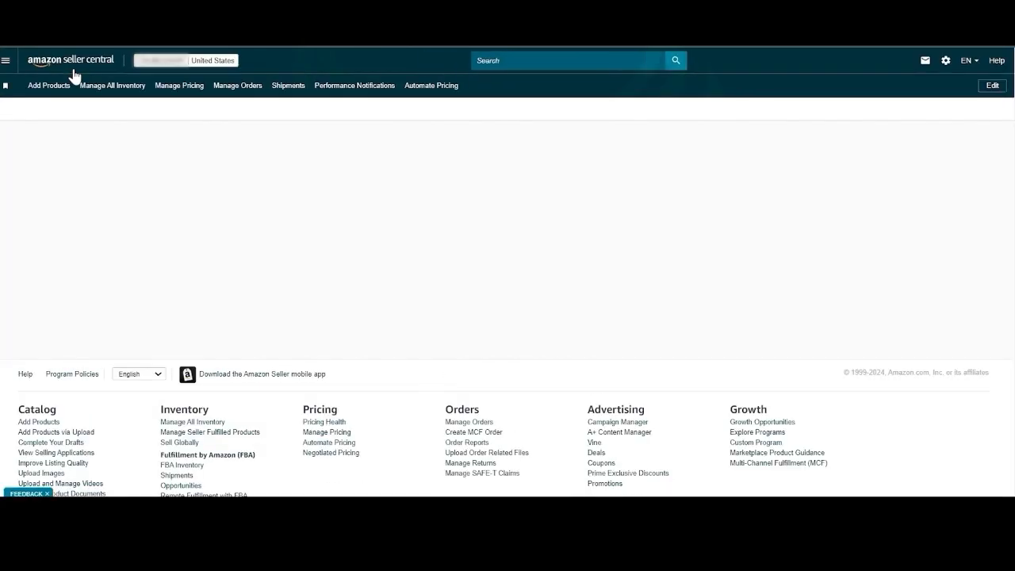